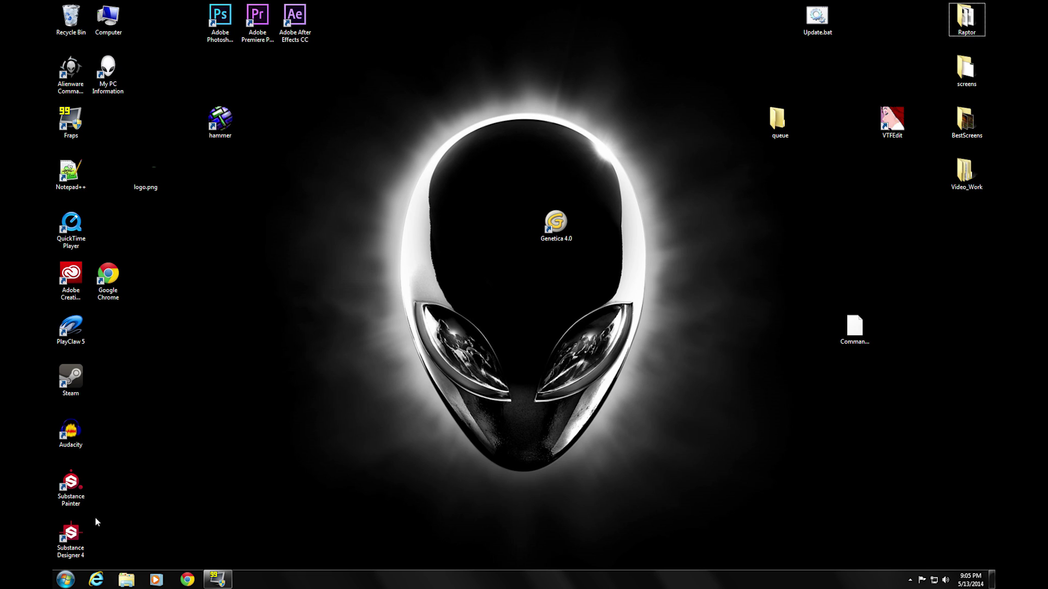
Step: Launch Substance Painter from the desktop and acknowledge the beta participation notice
{"action": "left_click", "coordinate": [77, 485]}
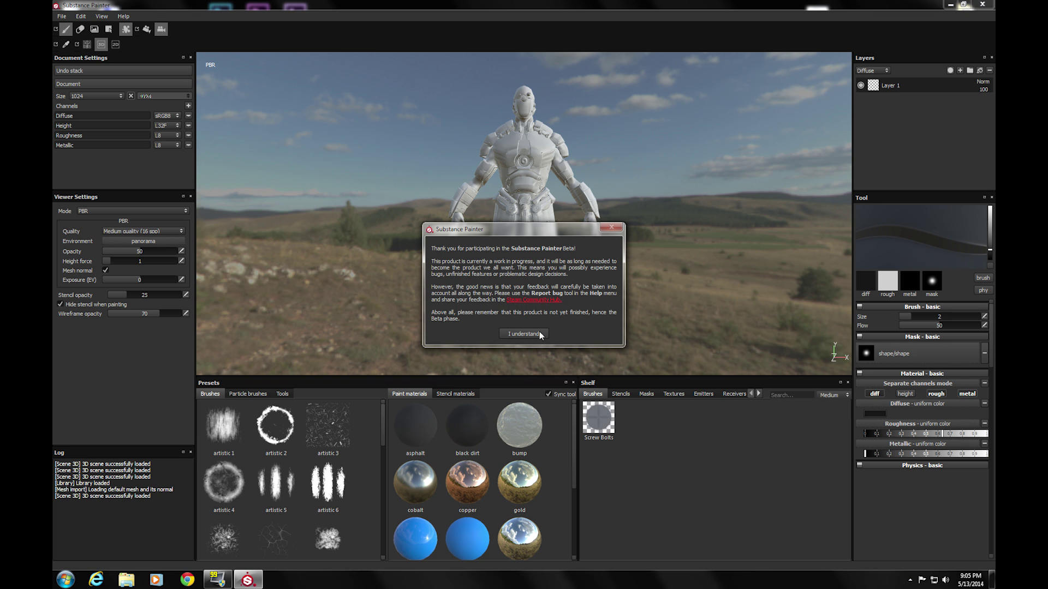
{"action": "left_click_drag", "start_coordinate": [555, 231], "coordinate": [536, 195]}
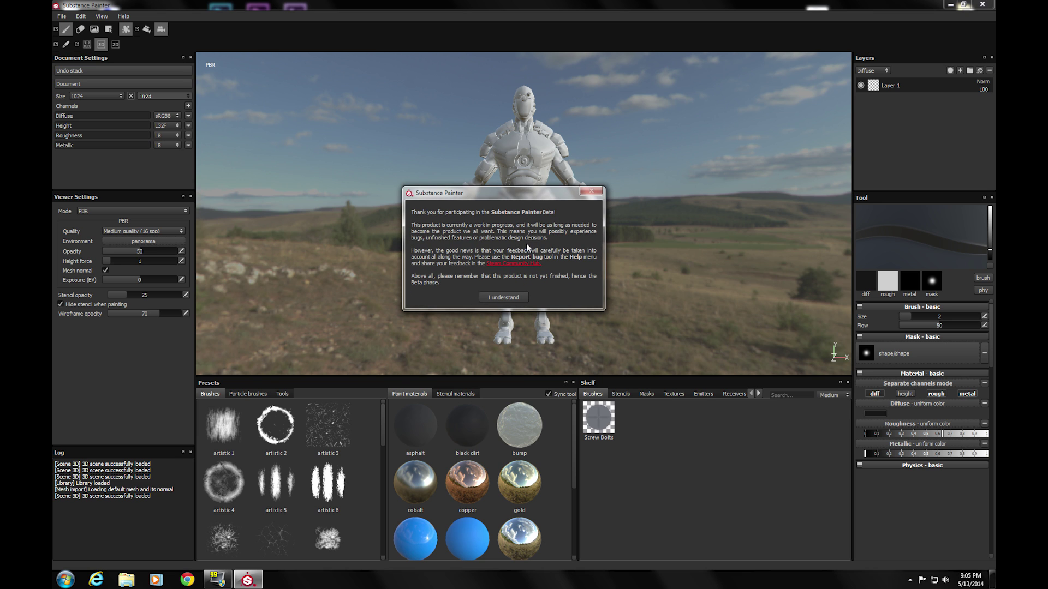
{"action": "left_click", "coordinate": [517, 299]}
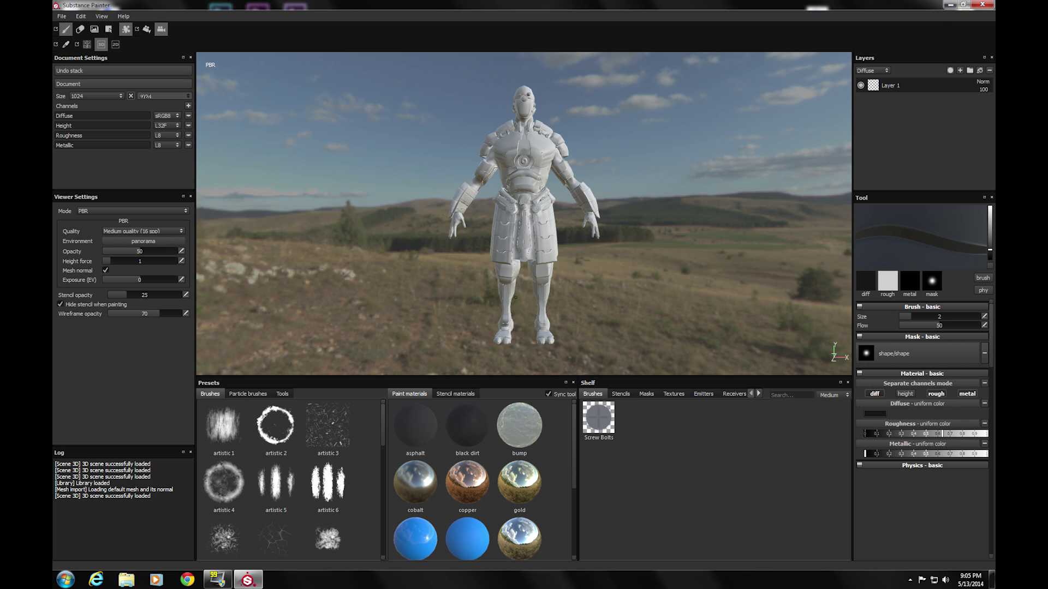
Step: Start a new project and choose raptor.obj from the Raptor folder as its mesh
{"action": "left_click", "coordinate": [62, 17]}
{"action": "left_click", "coordinate": [69, 27]}
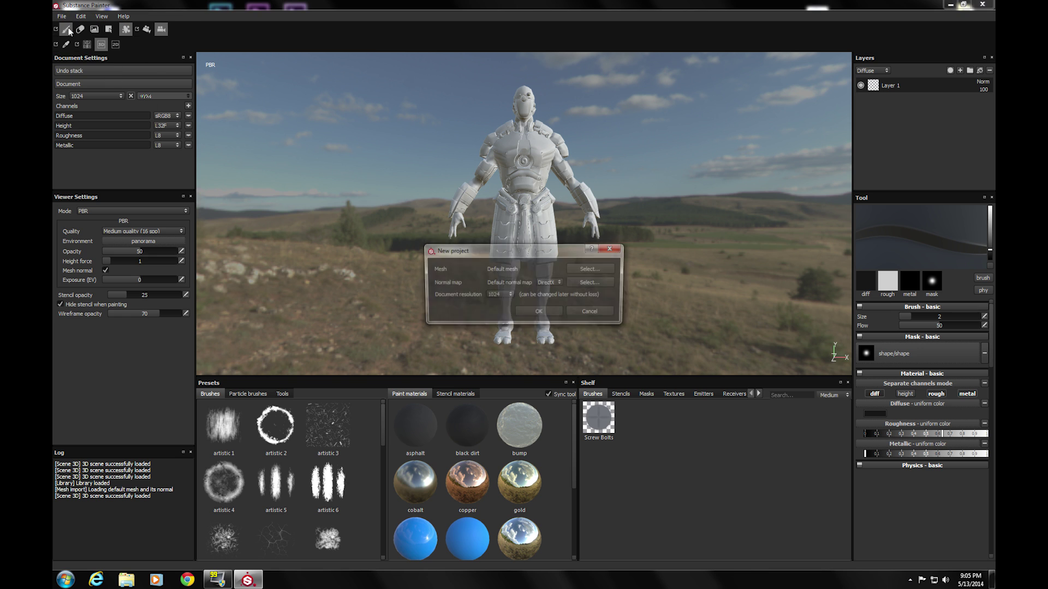
{"action": "left_click_drag", "start_coordinate": [466, 255], "coordinate": [439, 230]}
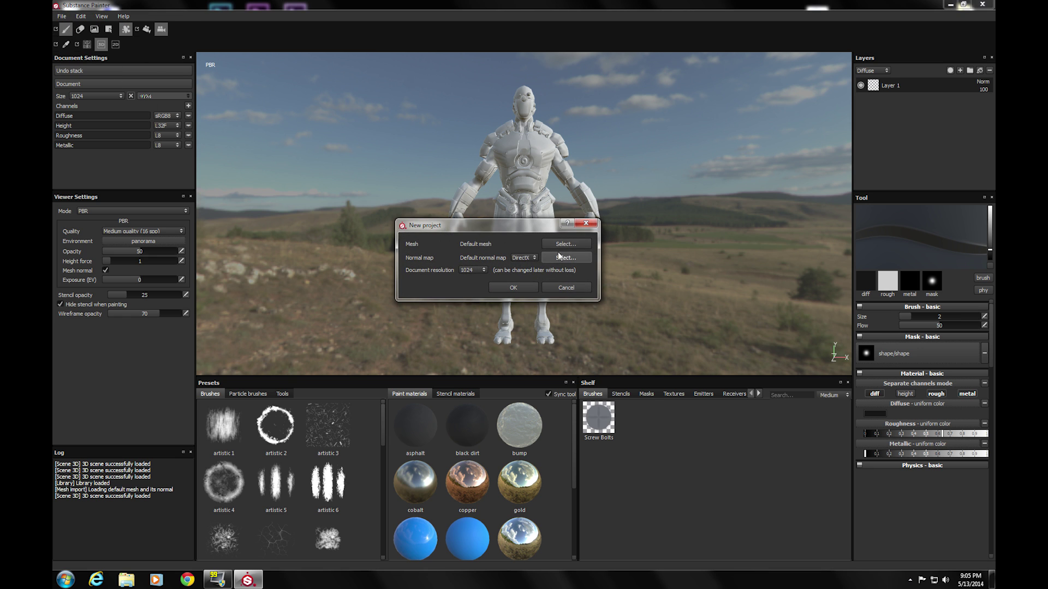
{"action": "left_click", "coordinate": [566, 244]}
{"action": "left_click", "coordinate": [638, 322]}
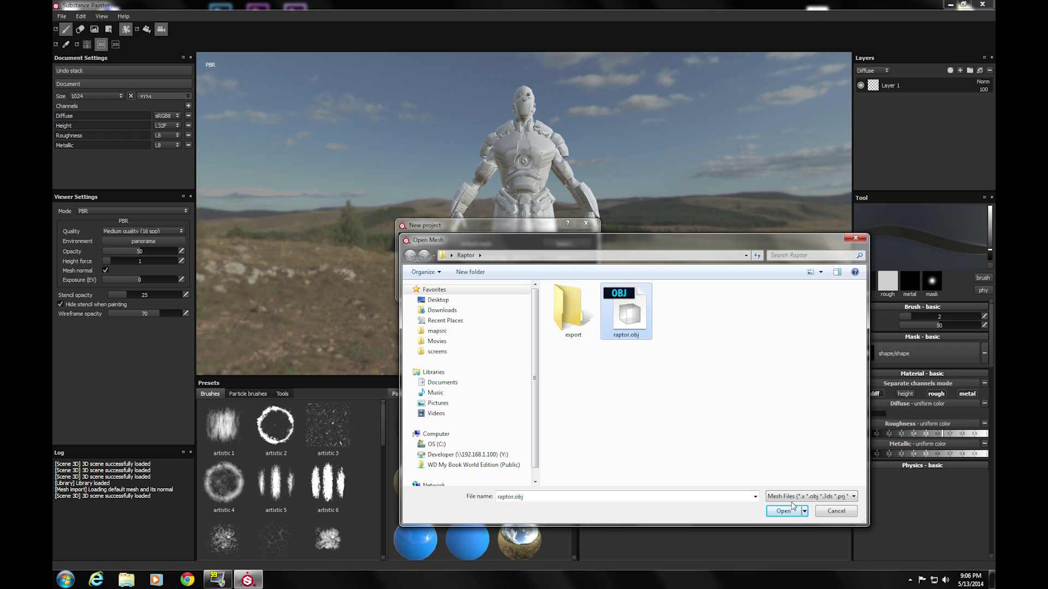
{"action": "left_click", "coordinate": [784, 513]}
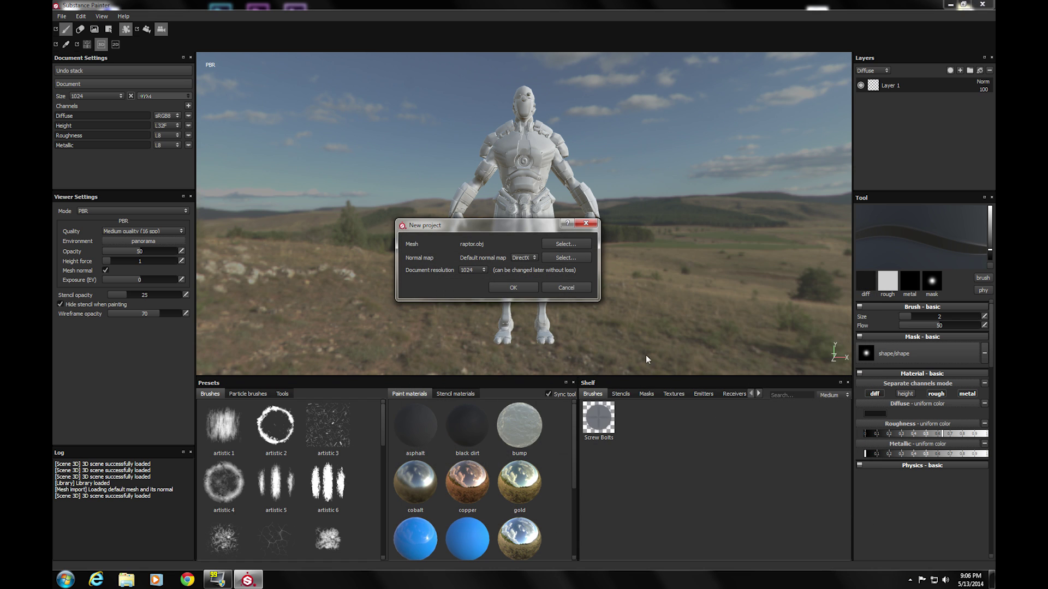
Step: Use raptor_normal.tga as the normal map, set the document resolution to 2048, and create the project
{"action": "left_click", "coordinate": [566, 257]}
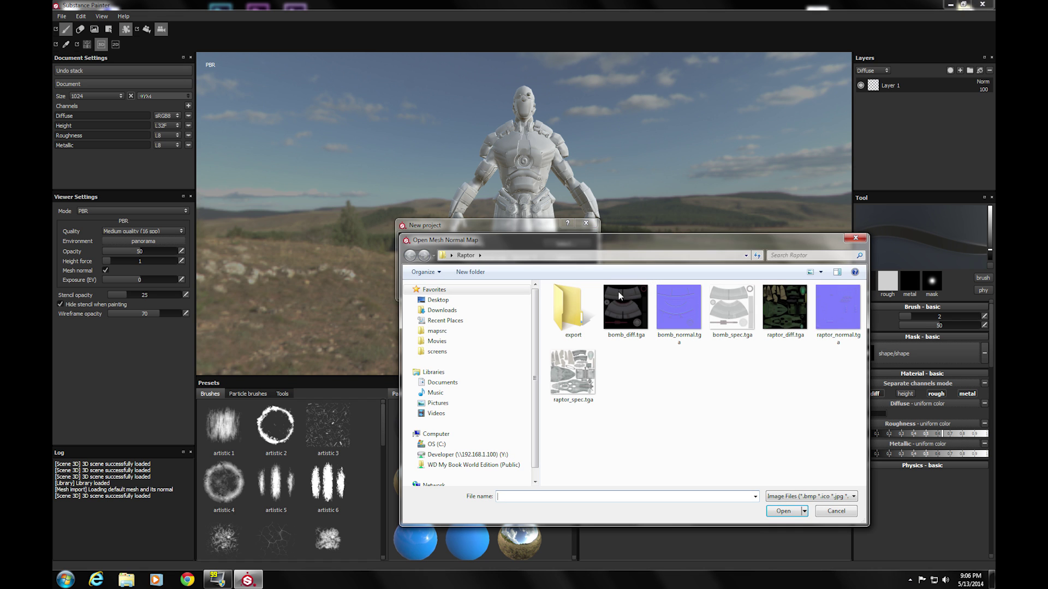
{"action": "left_click", "coordinate": [838, 317]}
{"action": "left_click", "coordinate": [783, 511]}
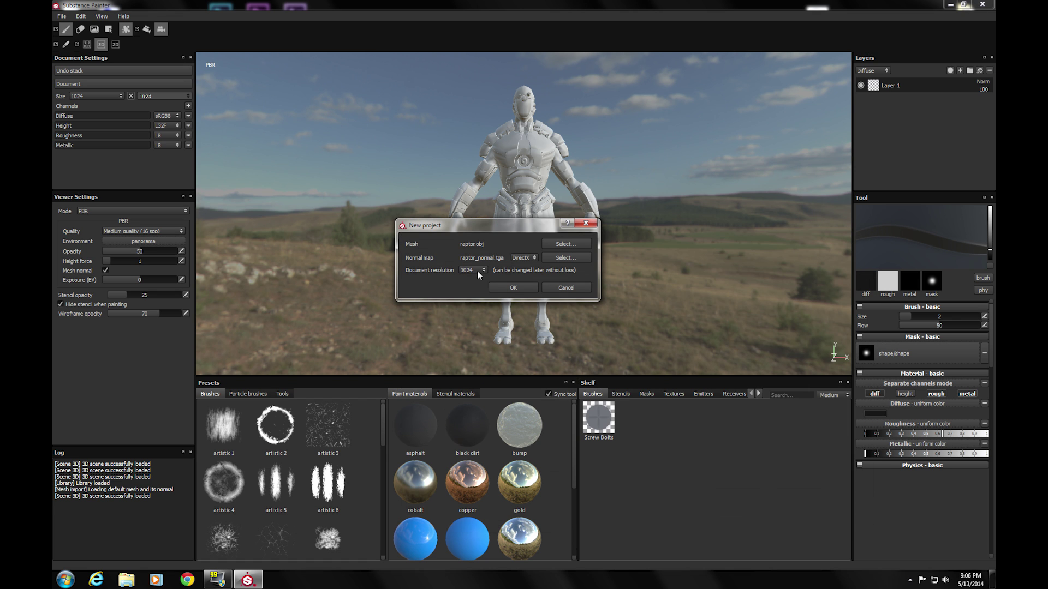
{"action": "left_click", "coordinate": [478, 271]}
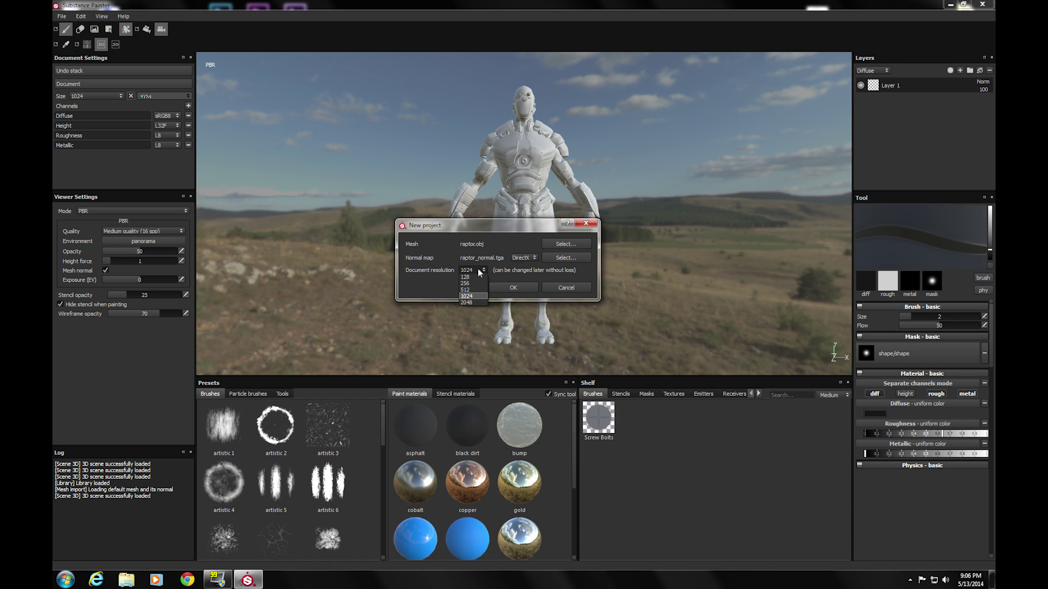
{"action": "left_click", "coordinate": [473, 303]}
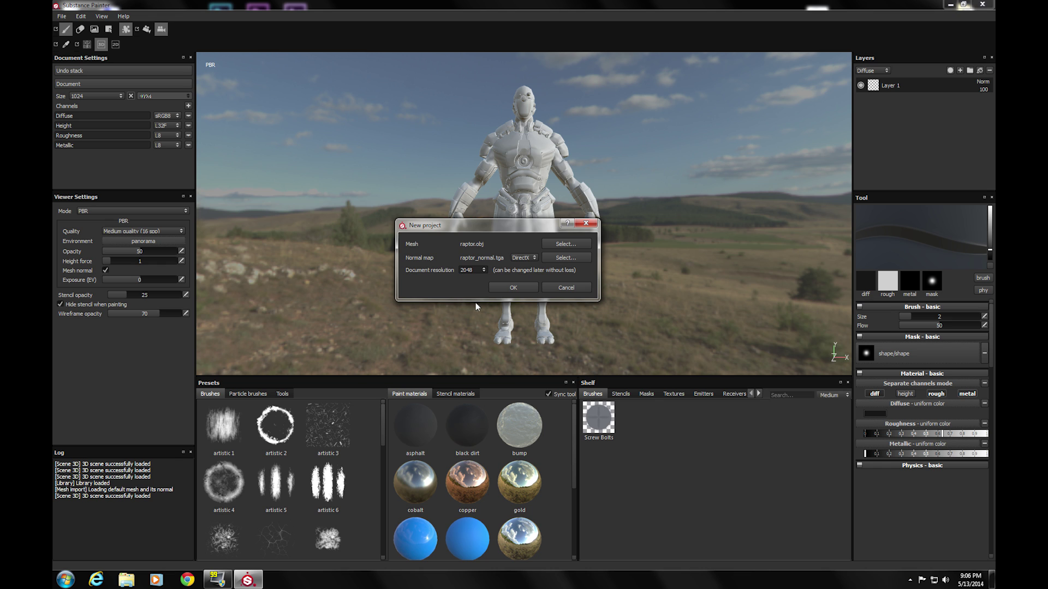
{"action": "left_click", "coordinate": [513, 288]}
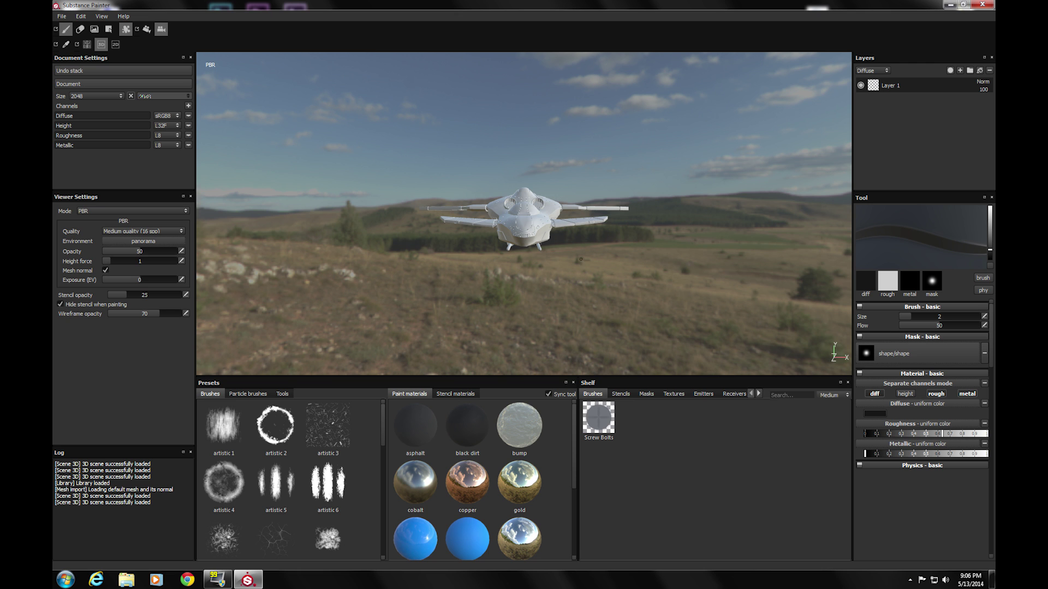
Step: Import the images raptor_diff.tga and raptor_spec.tga into the texture shelf
{"action": "scroll", "coordinate": [581, 259], "scroll_direction": "up", "scroll_amount": 5}
{"action": "left_click_drag", "start_coordinate": [617, 269], "coordinate": [556, 273], "text": "alt"}
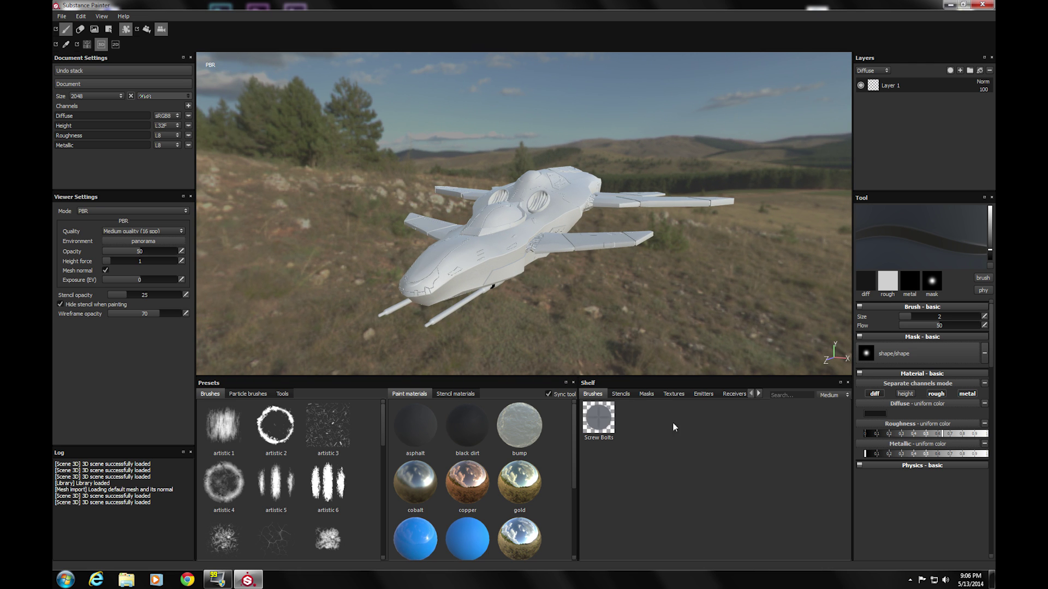
{"action": "left_click", "coordinate": [675, 394]}
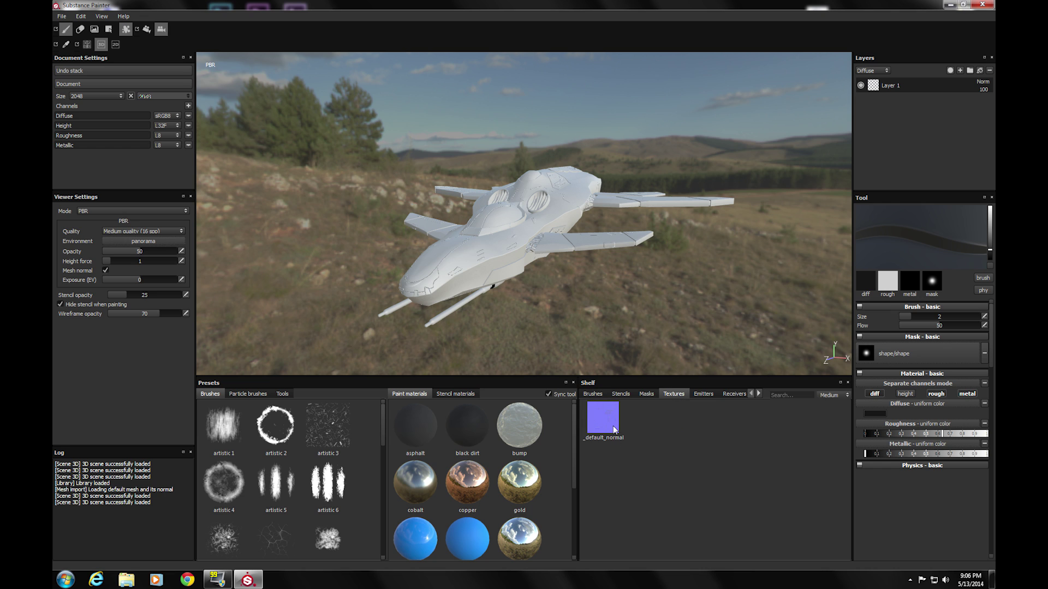
{"action": "mouse_move", "coordinate": [614, 426]}
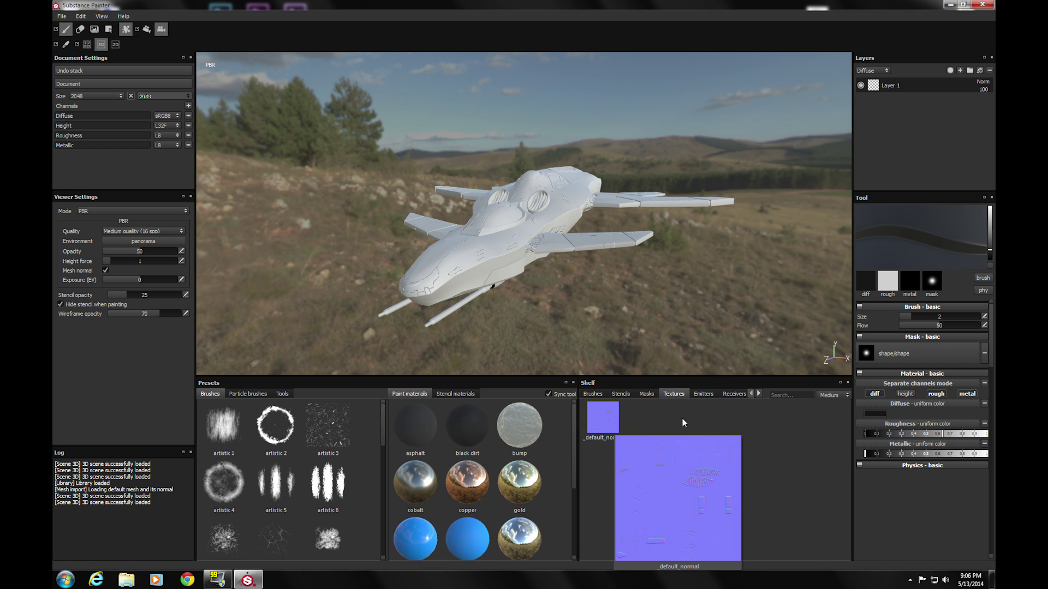
{"action": "left_click", "coordinate": [62, 16]}
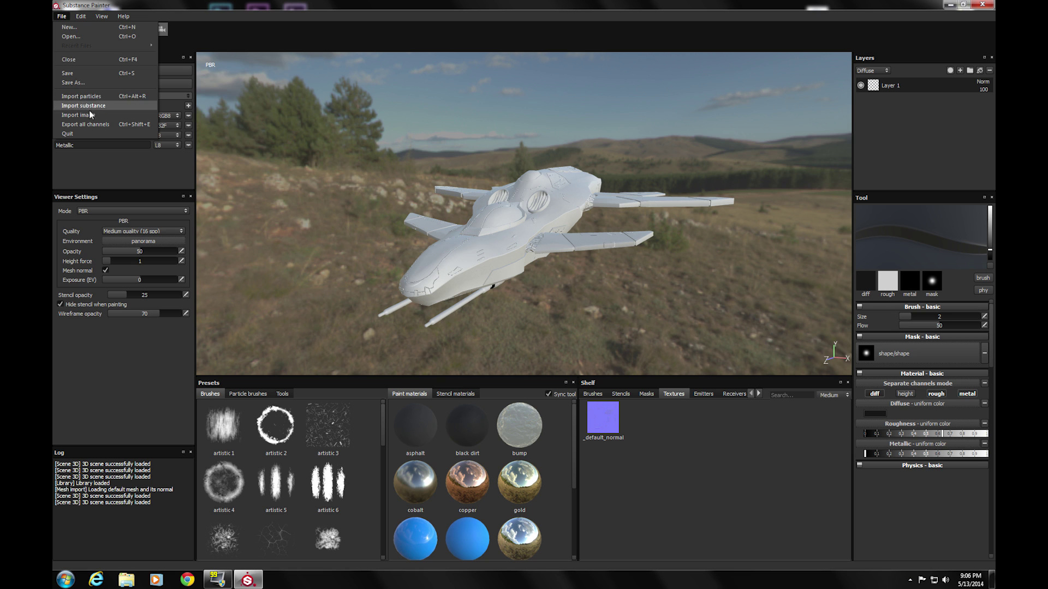
{"action": "left_click", "coordinate": [82, 115]}
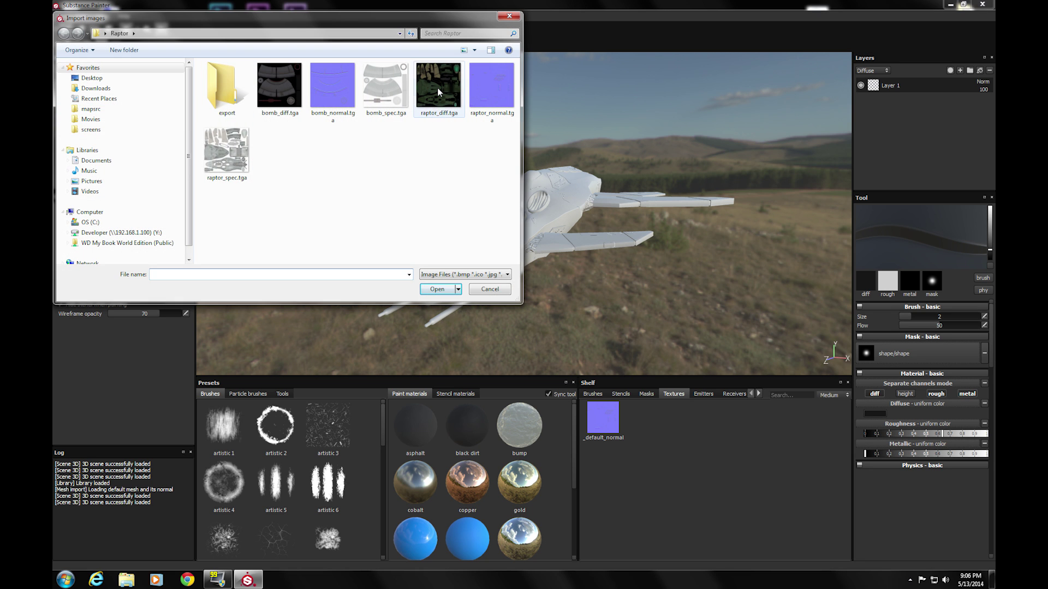
{"action": "left_click", "coordinate": [439, 93]}
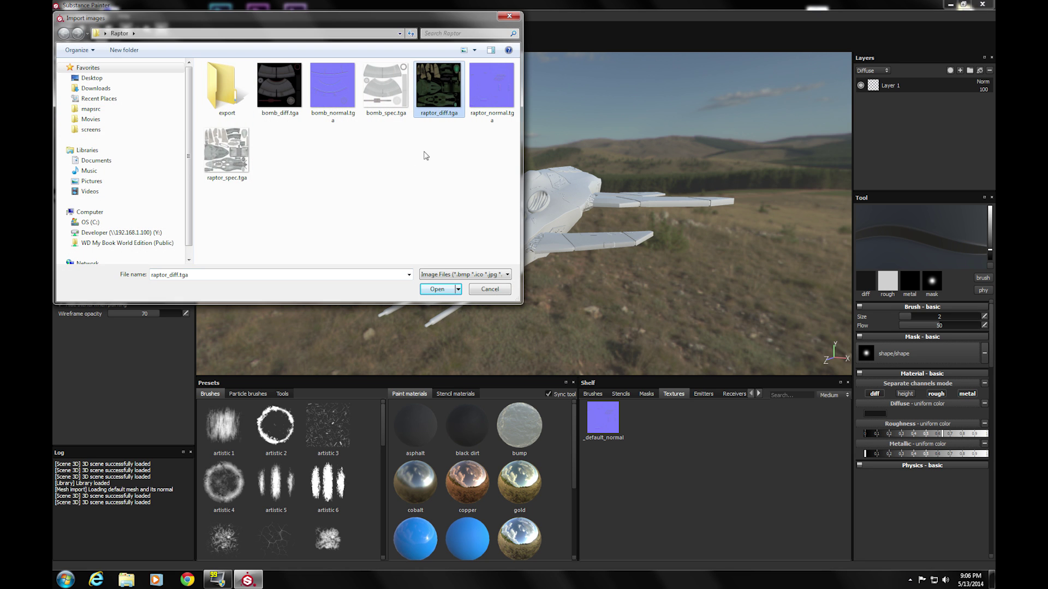
{"action": "left_click", "coordinate": [235, 156], "text": "ctrl"}
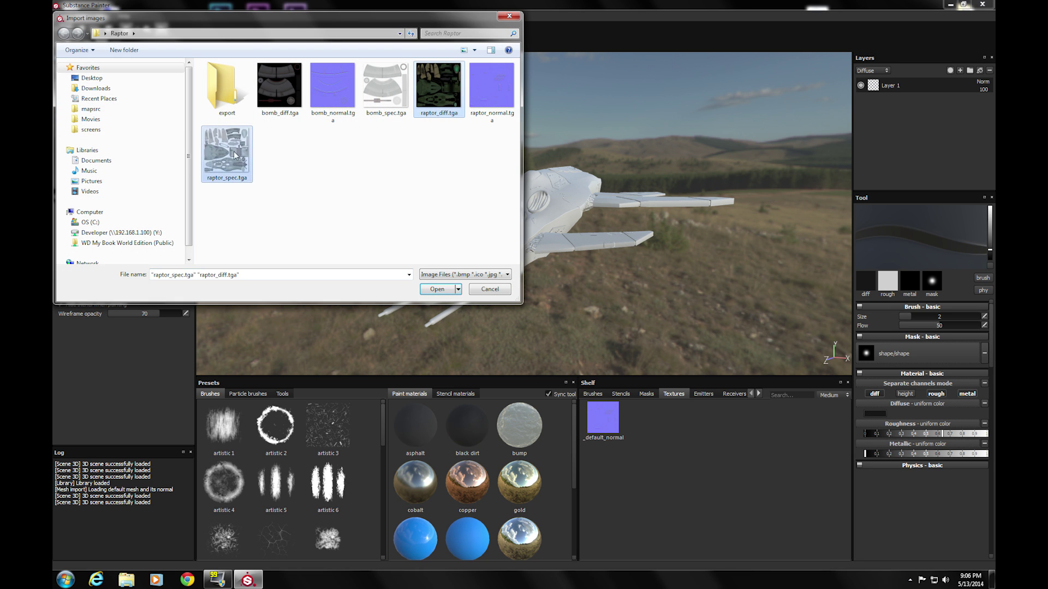
{"action": "left_click", "coordinate": [437, 289]}
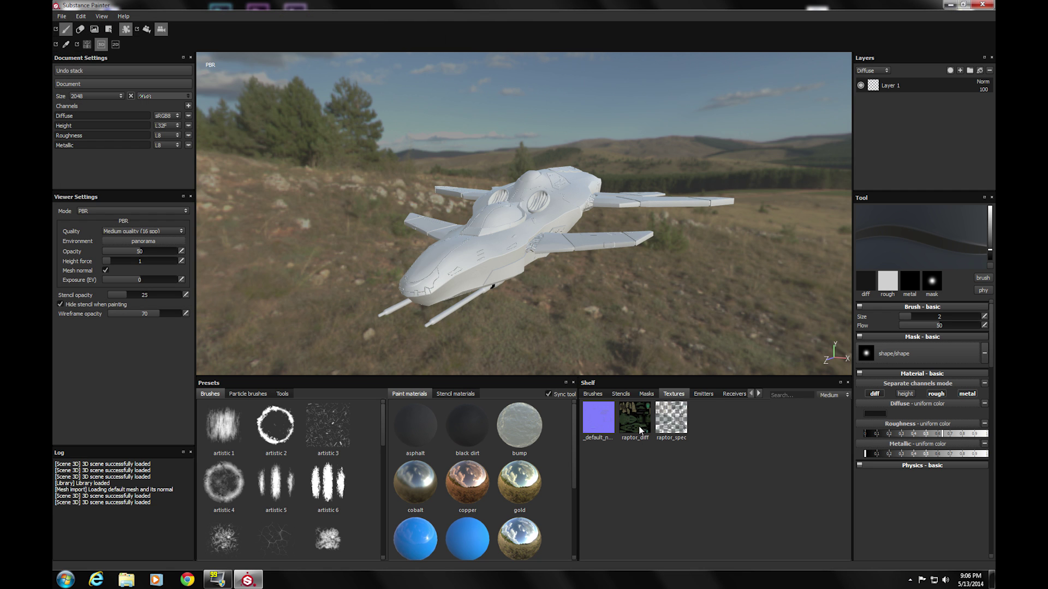
Step: Add a fill layer, place it below Layer 1, and select it
{"action": "mouse_move", "coordinate": [666, 416]}
{"action": "left_click", "coordinate": [978, 71]}
{"action": "left_click_drag", "start_coordinate": [932, 85], "coordinate": [931, 106]}
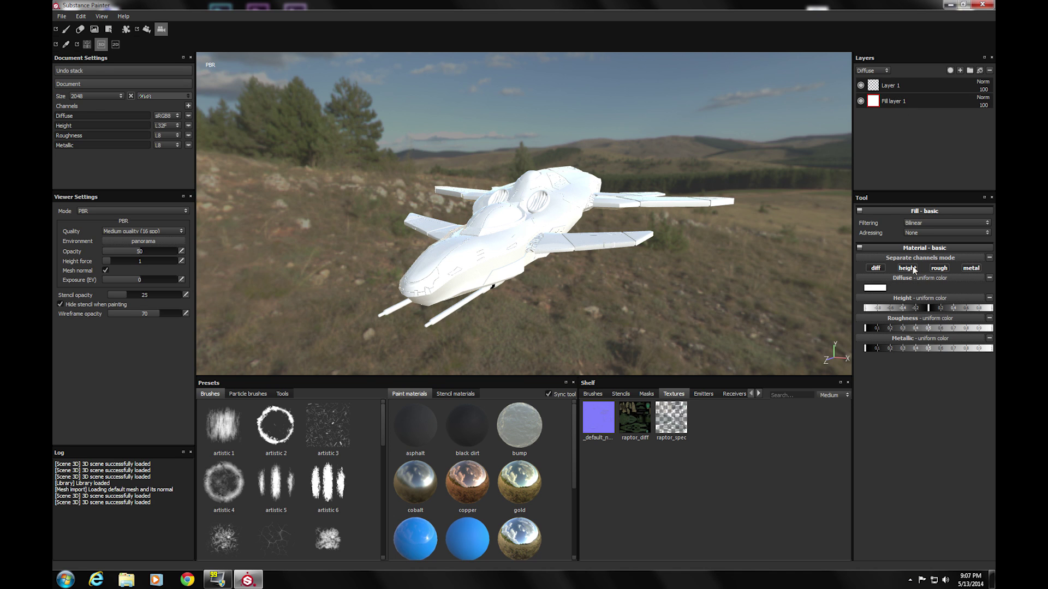
{"action": "left_click", "coordinate": [905, 85]}
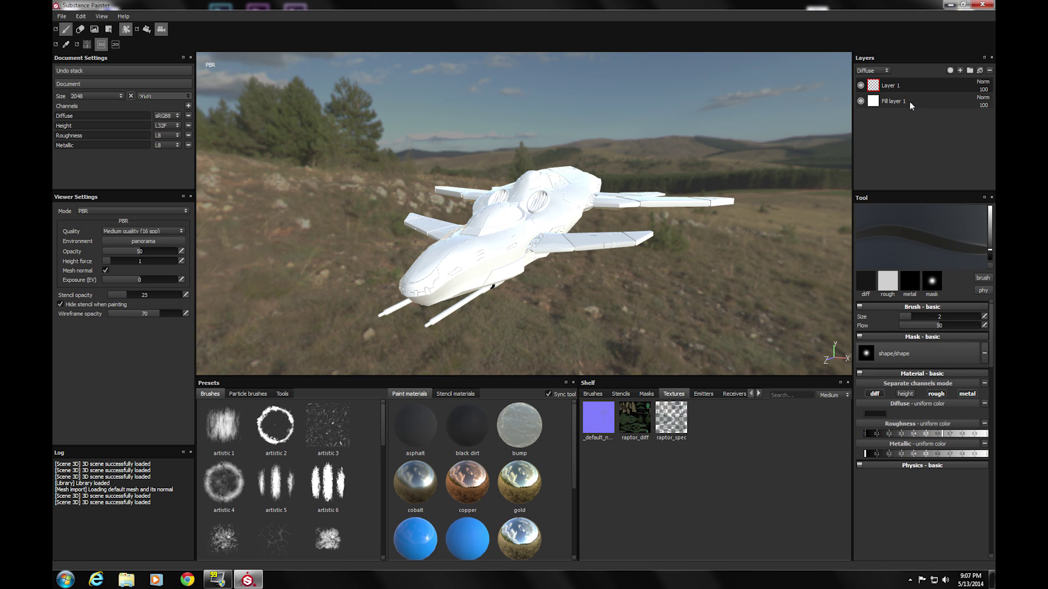
{"action": "left_click", "coordinate": [909, 102]}
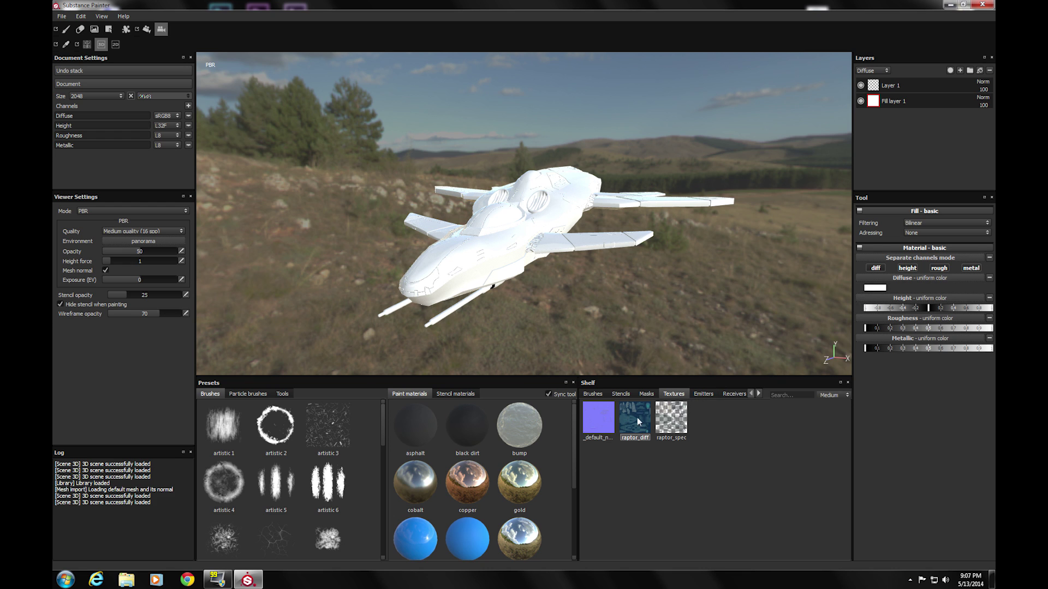
Step: Assign the raptor_diff texture to the fill layer's Diffuse channel
{"action": "left_click_drag", "start_coordinate": [640, 419], "coordinate": [896, 405]}
{"action": "left_click_drag", "start_coordinate": [895, 308], "coordinate": [887, 282]}
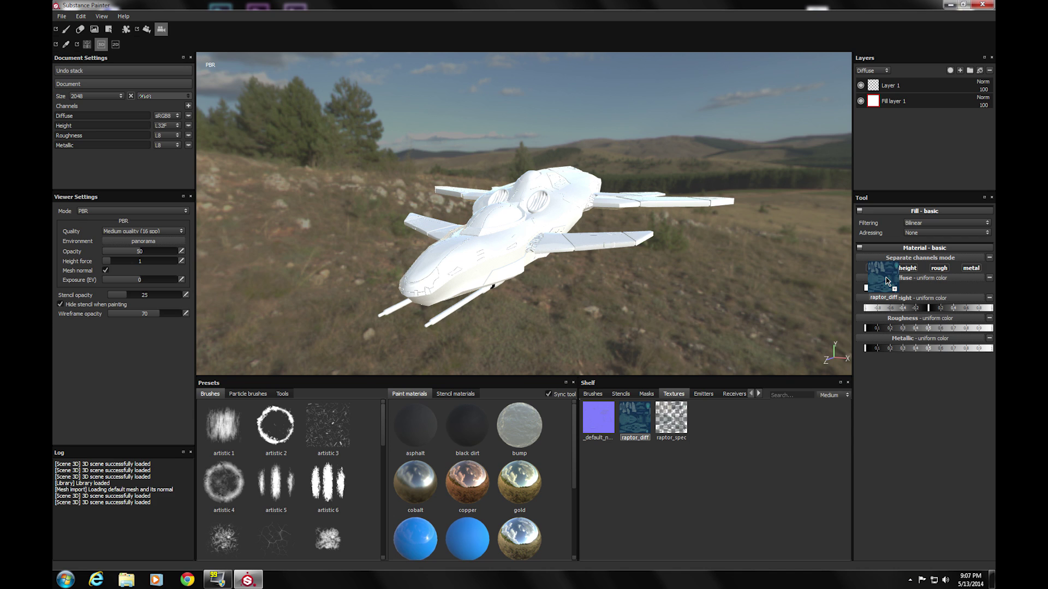
{"action": "left_click_drag", "start_coordinate": [879, 287], "coordinate": [888, 282]}
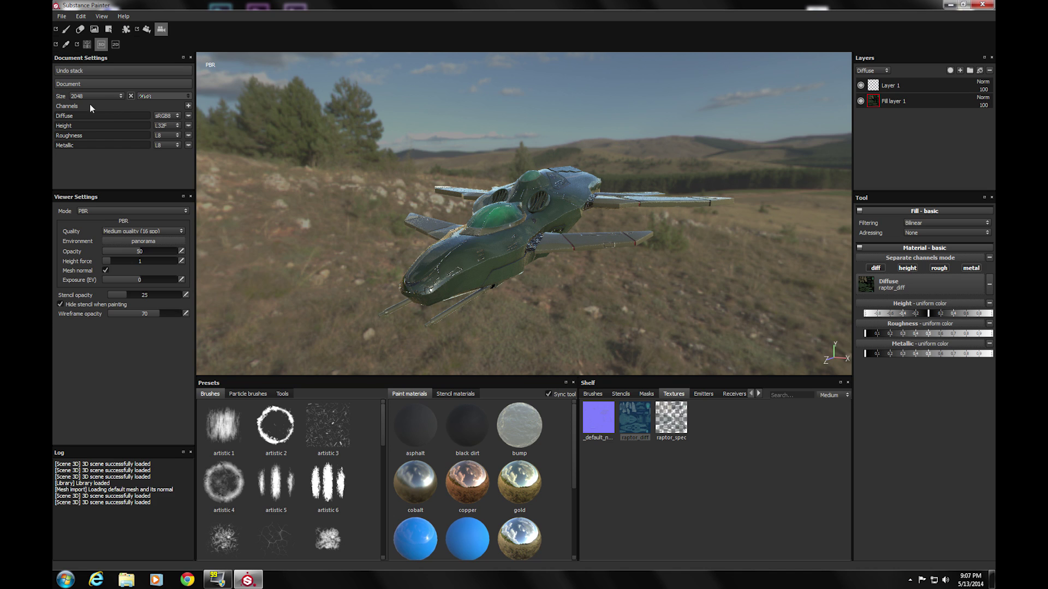
Step: Add a Specular channel to the document, enable it on the fill layer, and assign the raptor_spec texture to it
{"action": "left_click", "coordinate": [189, 106]}
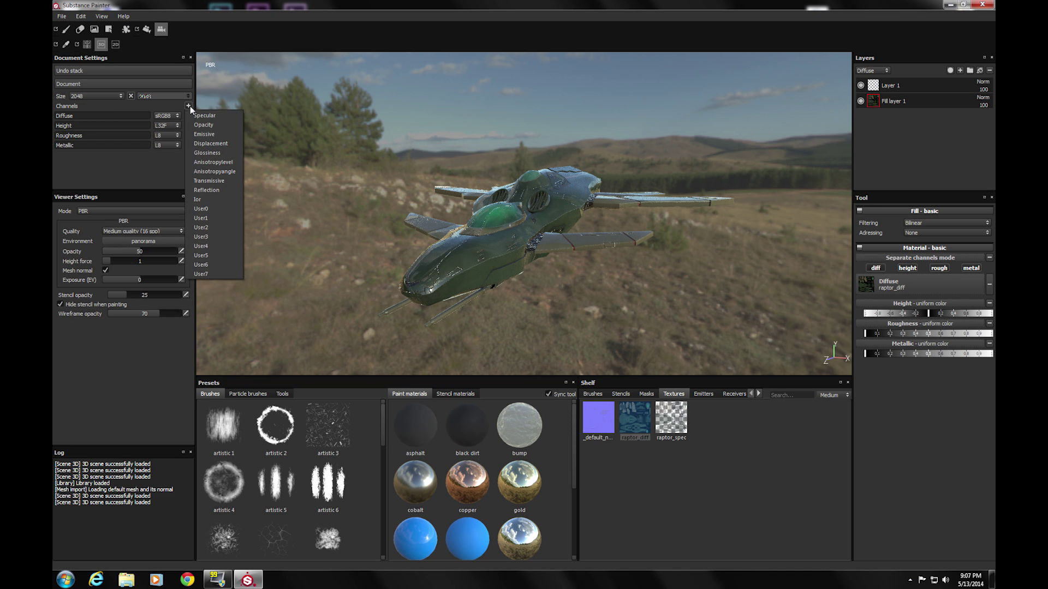
{"action": "left_click", "coordinate": [204, 114]}
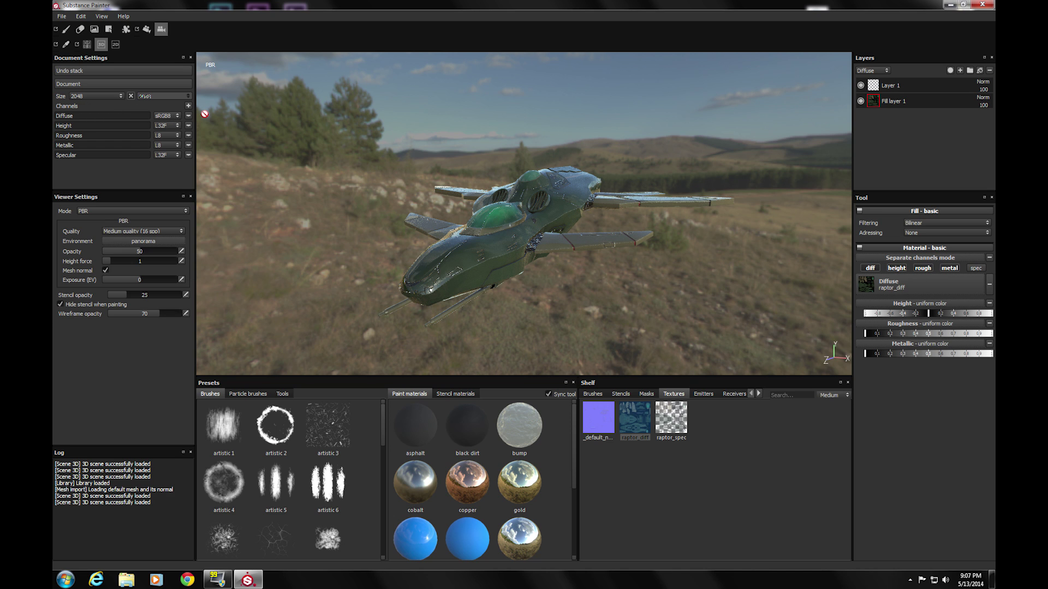
{"action": "left_click", "coordinate": [975, 268]}
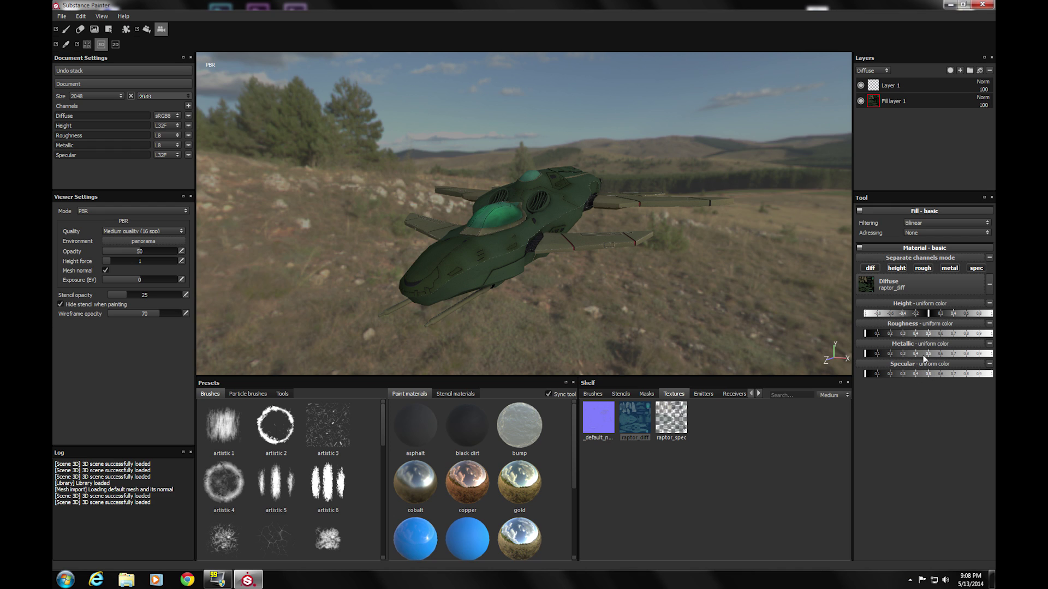
{"action": "left_click", "coordinate": [681, 424]}
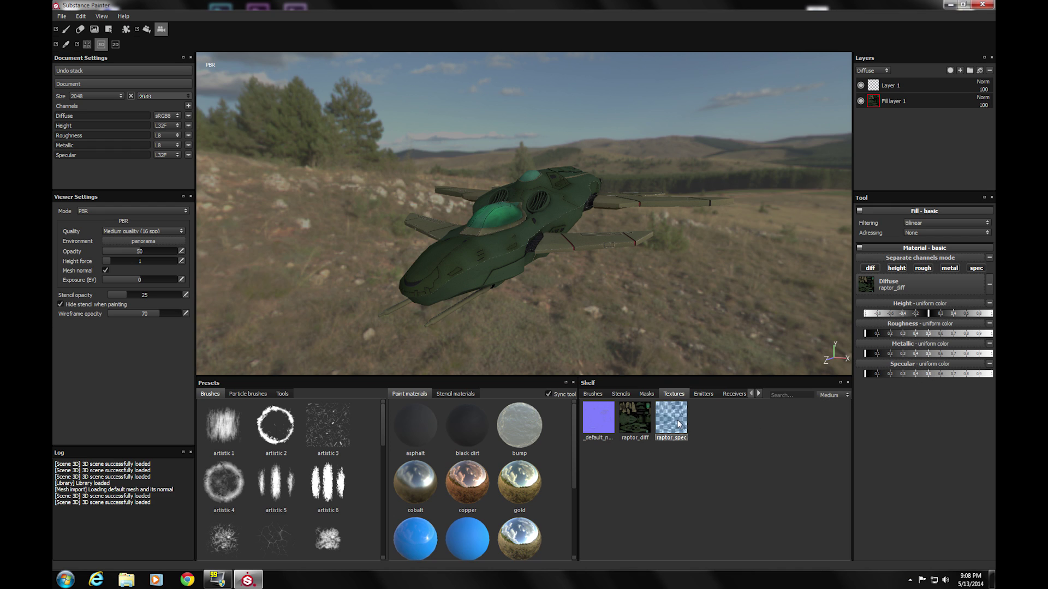
{"action": "left_click_drag", "start_coordinate": [672, 423], "coordinate": [884, 368]}
{"action": "left_click_drag", "start_coordinate": [883, 364], "coordinate": [883, 365]}
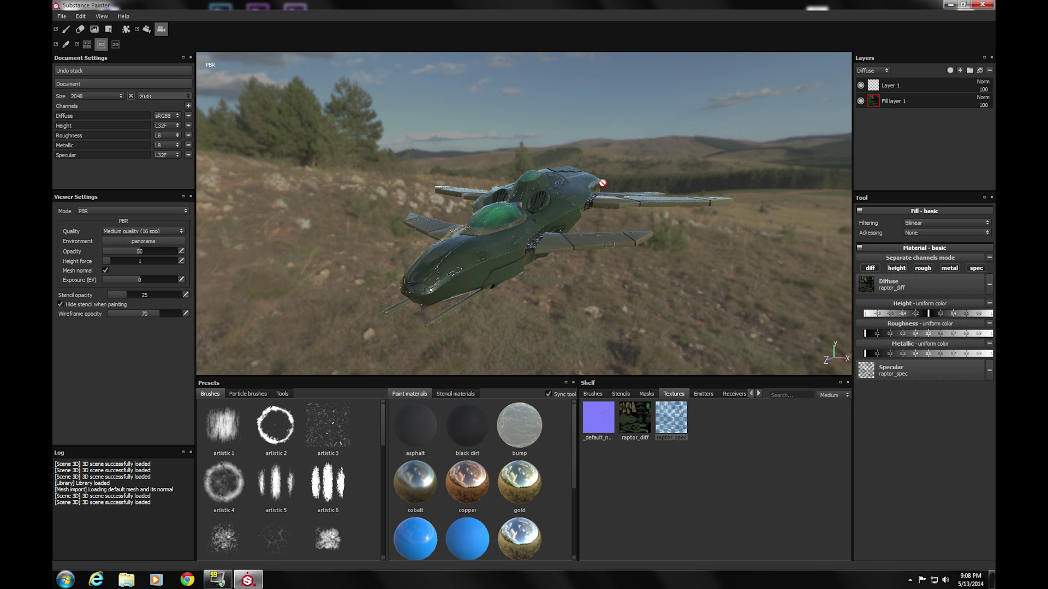
{"action": "left_click_drag", "start_coordinate": [558, 234], "coordinate": [545, 265], "text": "alt"}
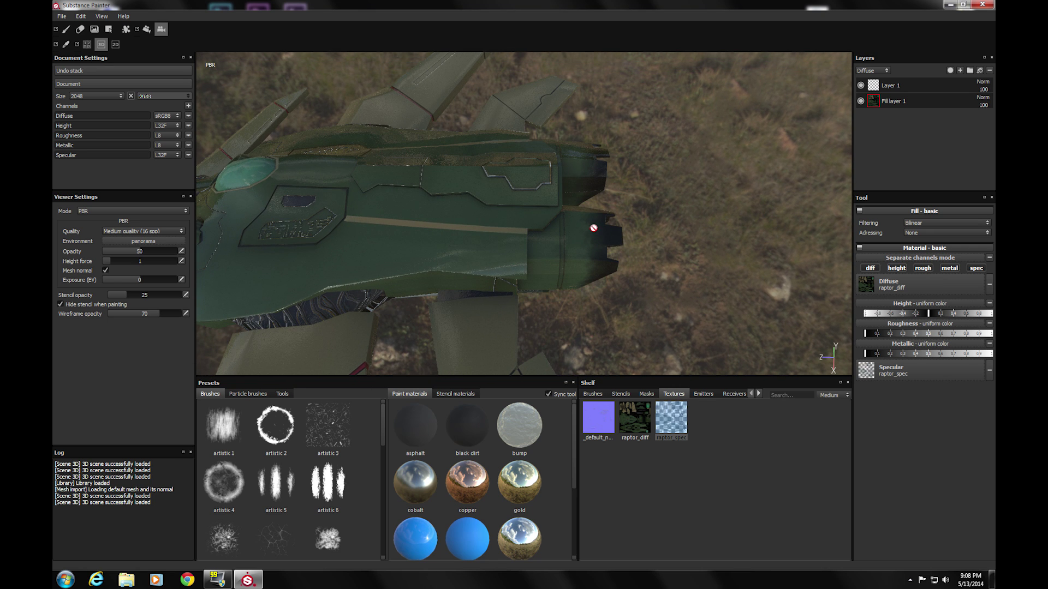
{"action": "left_click", "coordinate": [248, 394]}
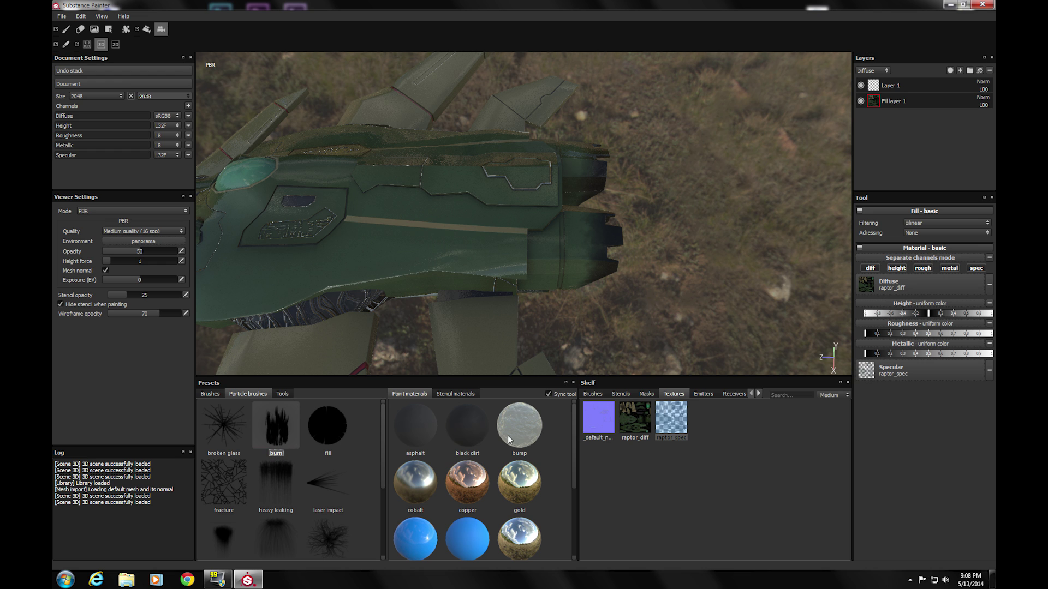
{"action": "left_click", "coordinate": [462, 422]}
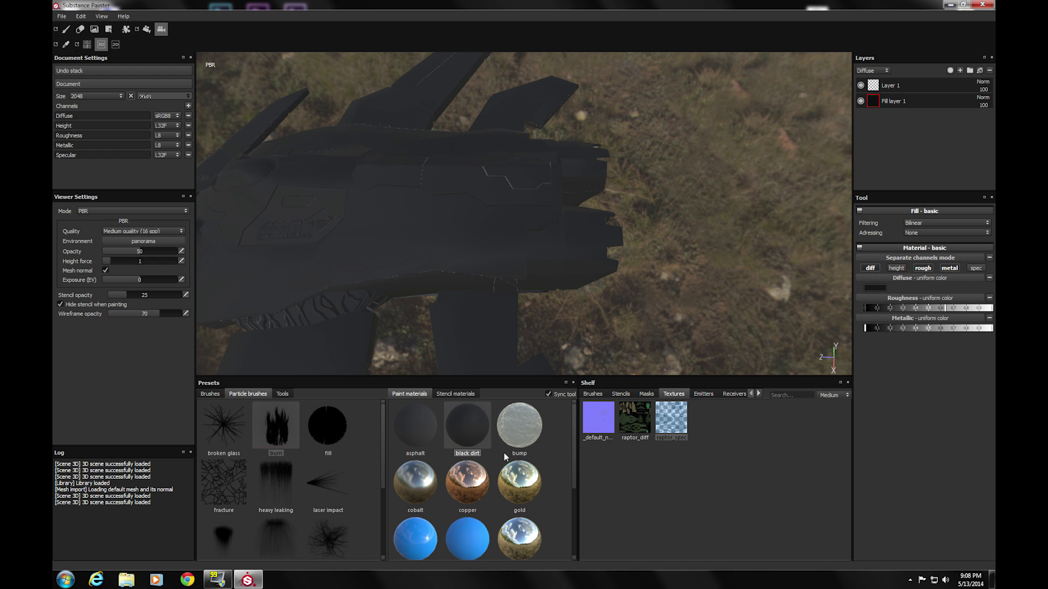
{"action": "left_click", "coordinate": [906, 86]}
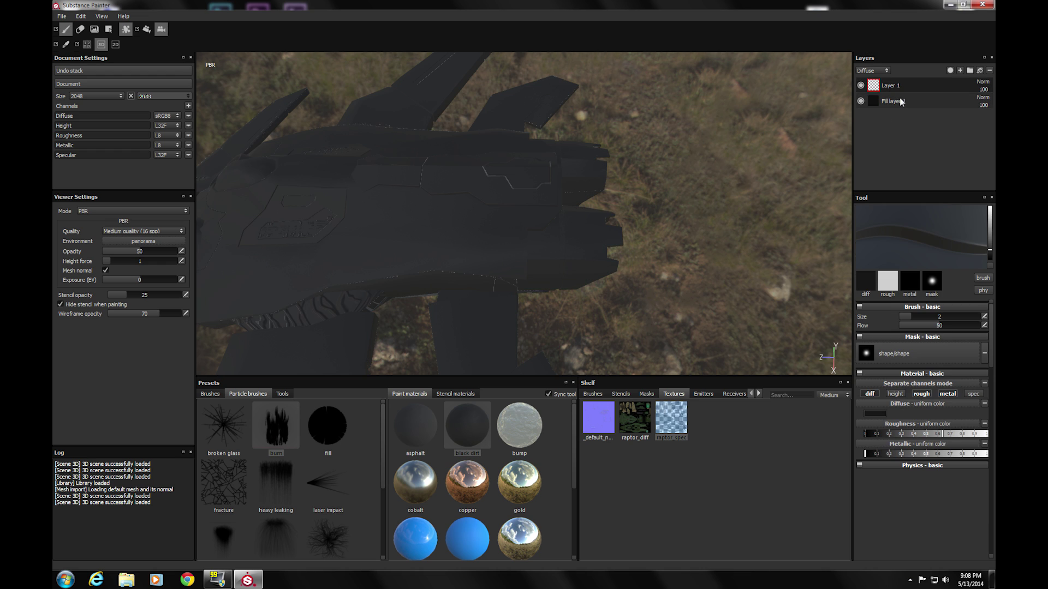
{"action": "left_click", "coordinate": [900, 103]}
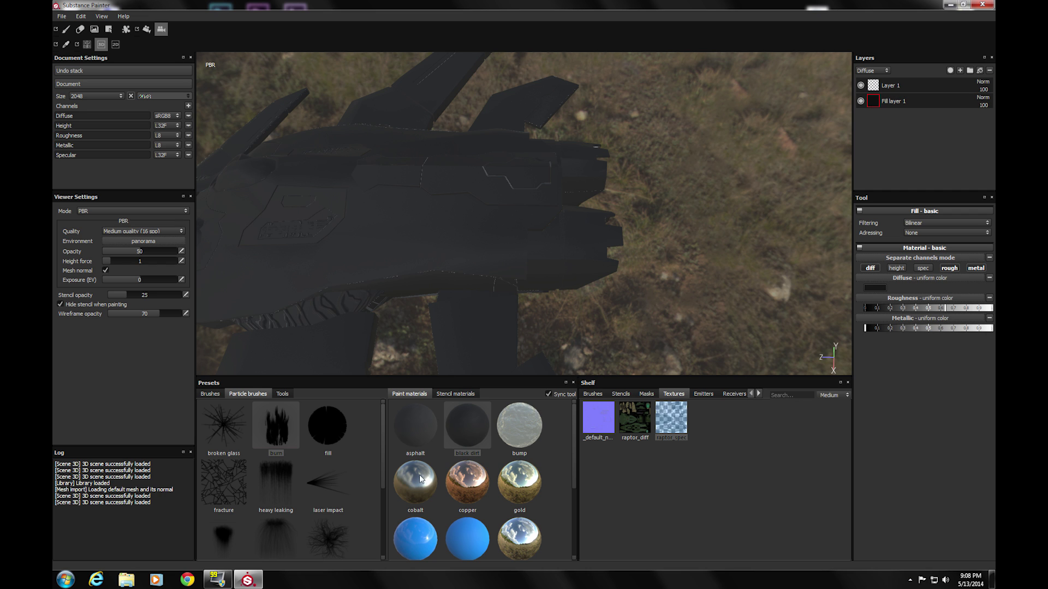
{"action": "key", "text": "ctrl+z"}
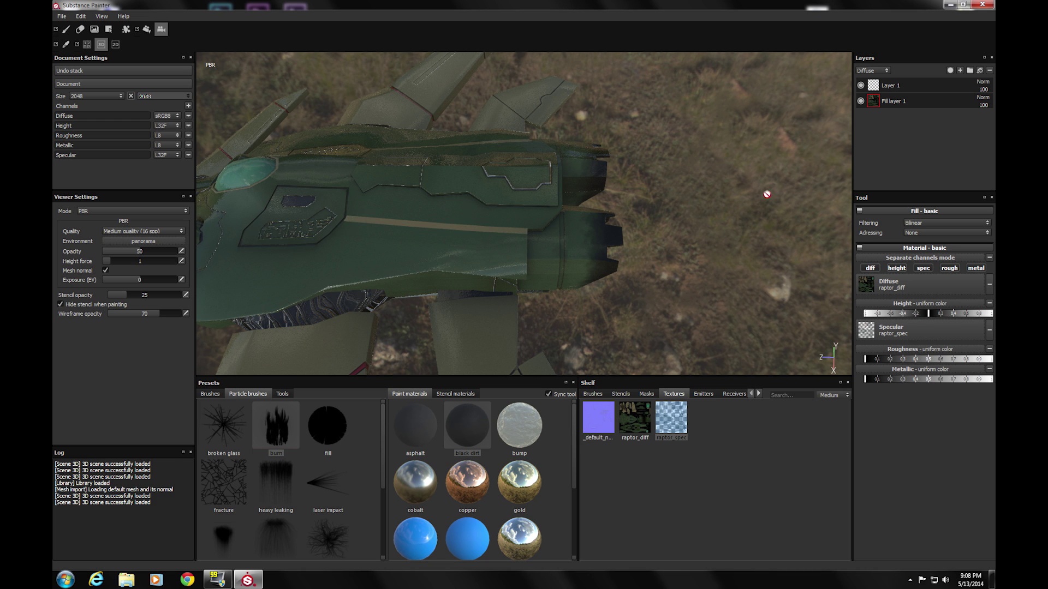
Step: Select Layer 1 with the burn particle brush and expand the brush's physics settings to the advanced set
{"action": "left_click", "coordinate": [902, 87]}
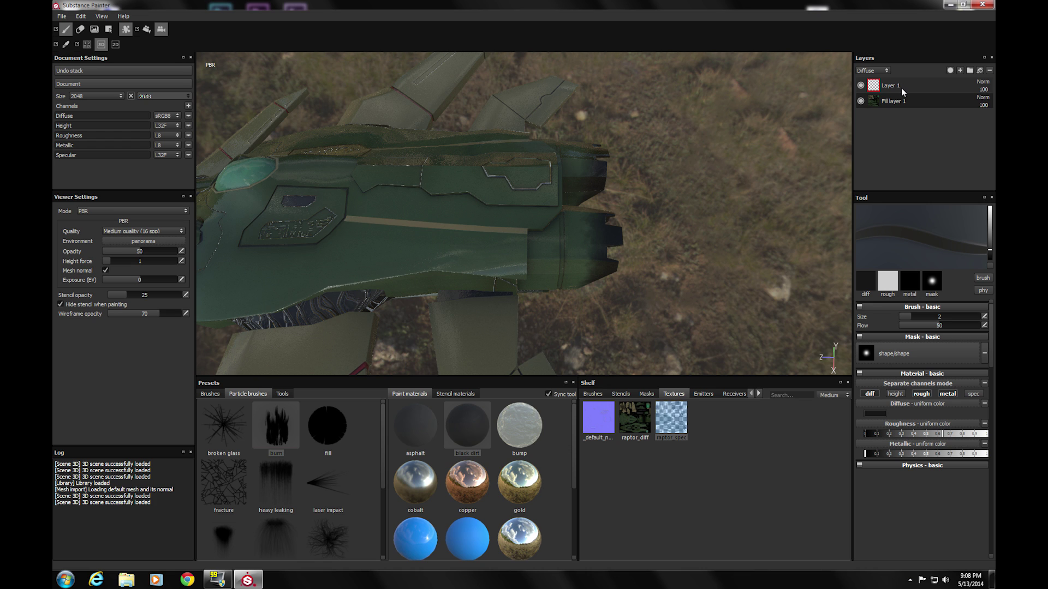
{"action": "left_click", "coordinate": [258, 421]}
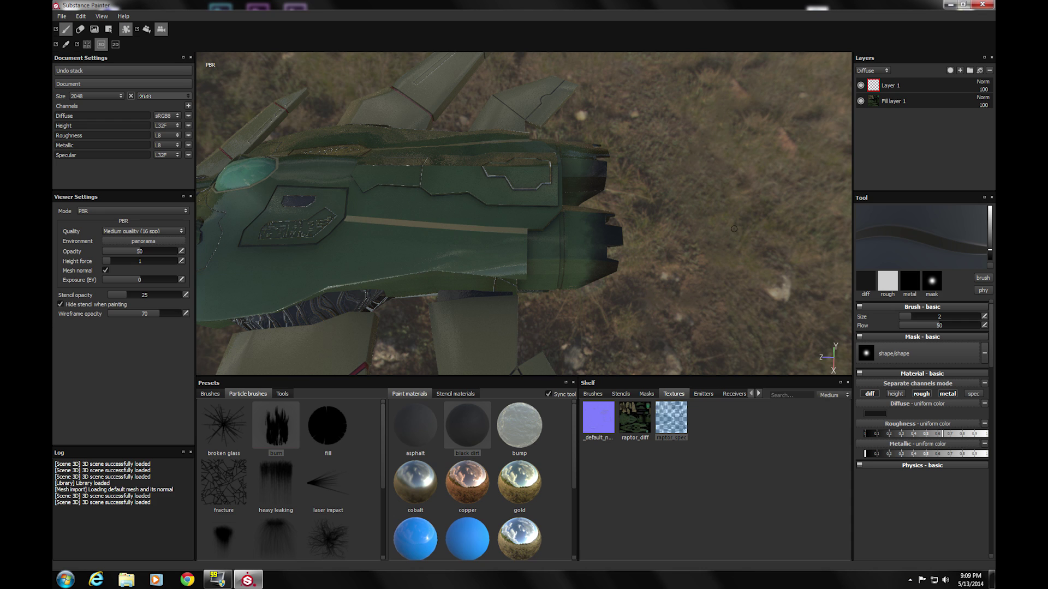
{"action": "left_click", "coordinate": [982, 291]}
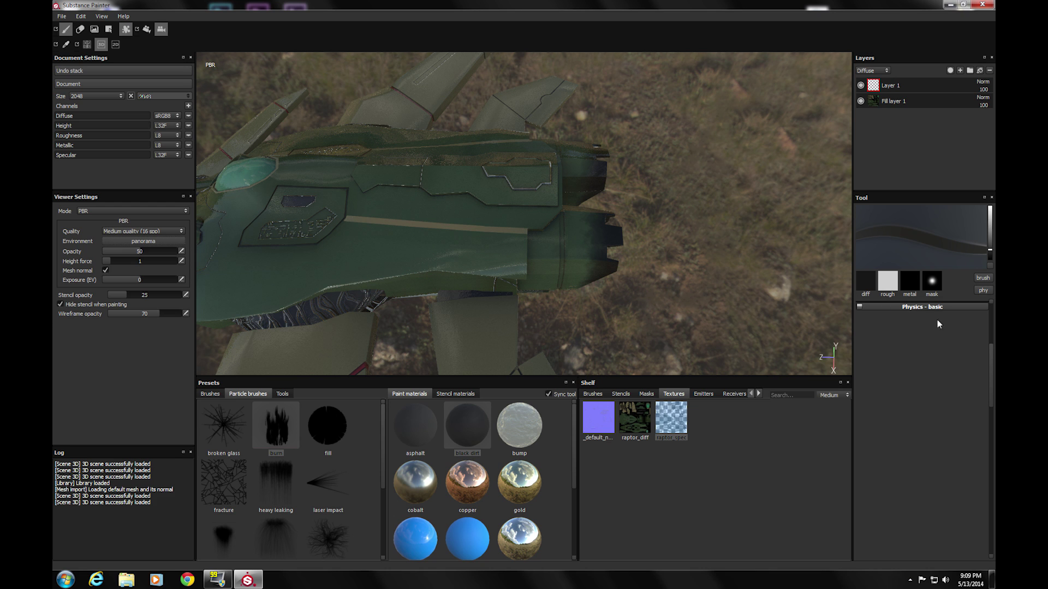
{"action": "scroll", "coordinate": [992, 360], "scroll_direction": "up", "scroll_amount": 2}
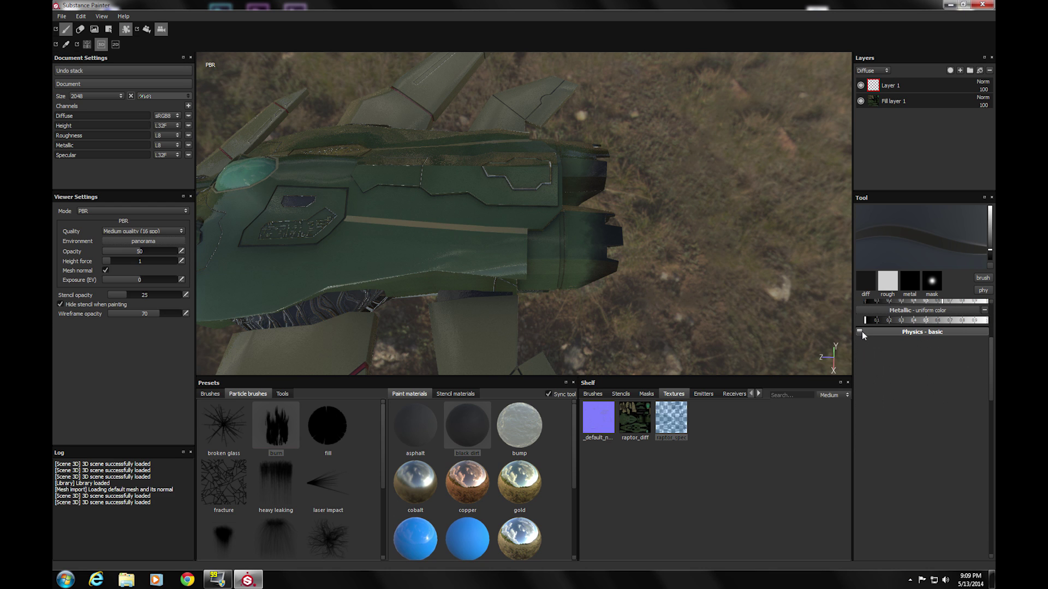
{"action": "left_click", "coordinate": [866, 334]}
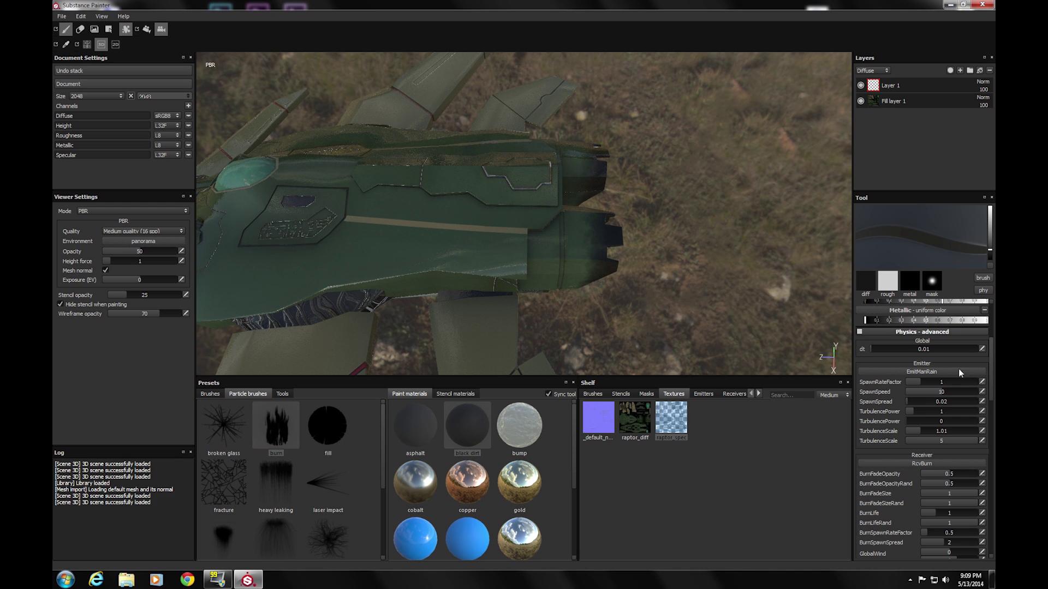
Step: Set the burn receiver's third GlobalWind value to -4 and paint burn marks on both rear engine nozzles
{"action": "left_click_drag", "start_coordinate": [989, 357], "coordinate": [989, 371]}
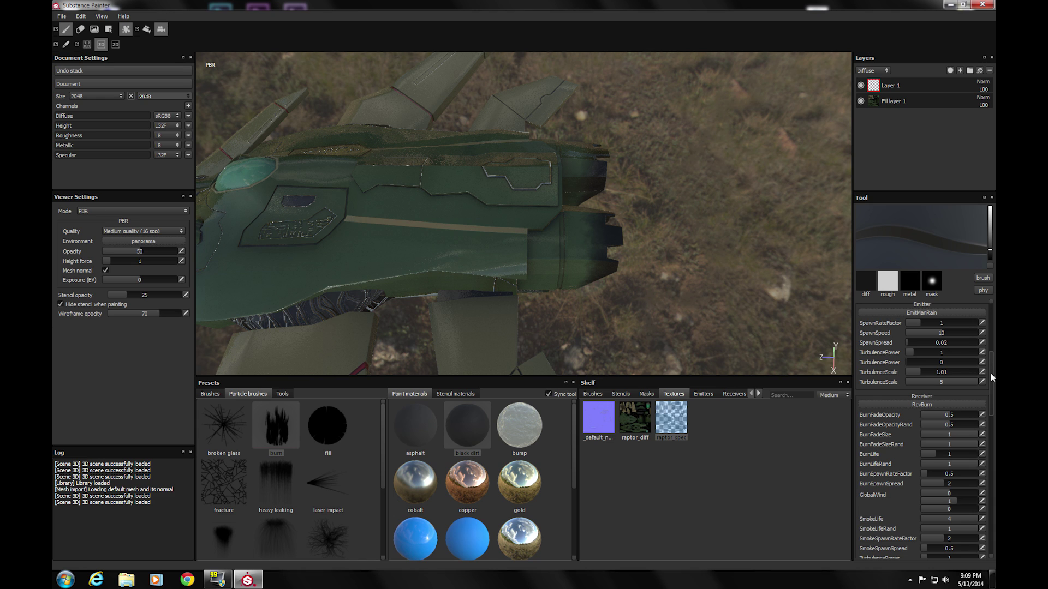
{"action": "left_click_drag", "start_coordinate": [990, 373], "coordinate": [985, 404]}
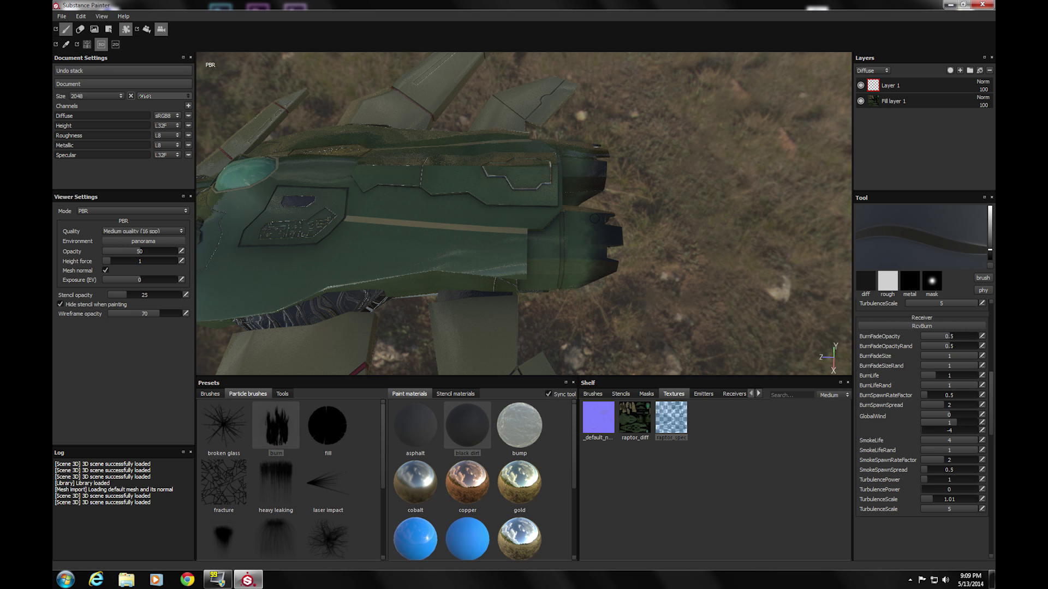
{"action": "mouse_move", "coordinate": [595, 218]}
{"action": "left_mouse_down"}
{"action": "mouse_move", "coordinate": [597, 265]}
{"action": "mouse_move", "coordinate": [592, 216]}
{"action": "mouse_move", "coordinate": [595, 254]}
{"action": "left_mouse_up"}
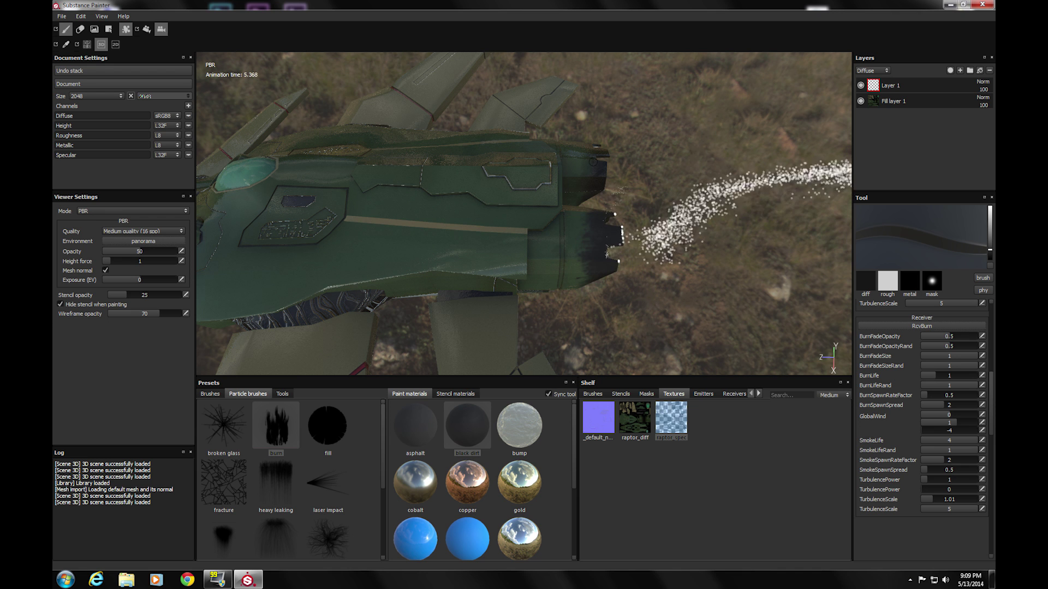
{"action": "mouse_move", "coordinate": [590, 143]}
{"action": "left_mouse_down"}
{"action": "mouse_move", "coordinate": [580, 174]}
{"action": "mouse_move", "coordinate": [588, 178]}
{"action": "mouse_move", "coordinate": [589, 143]}
{"action": "left_mouse_up"}
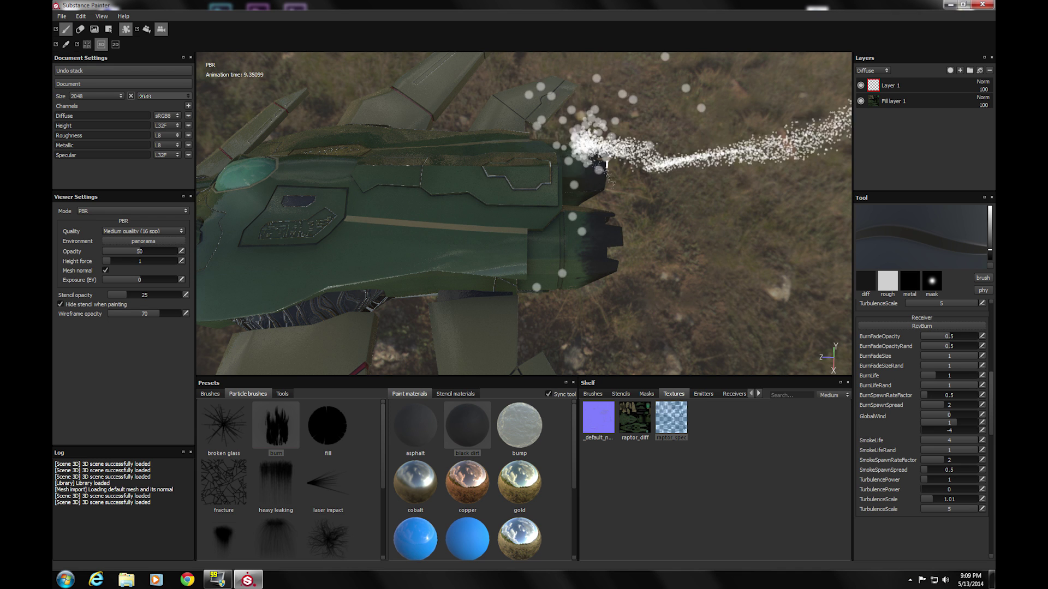
Step: Add a new paint layer above Layer 1
{"action": "middle_click_drag", "start_coordinate": [485, 280], "coordinate": [608, 247], "text": "alt"}
{"action": "left_click_drag", "start_coordinate": [499, 238], "coordinate": [610, 194], "text": "alt"}
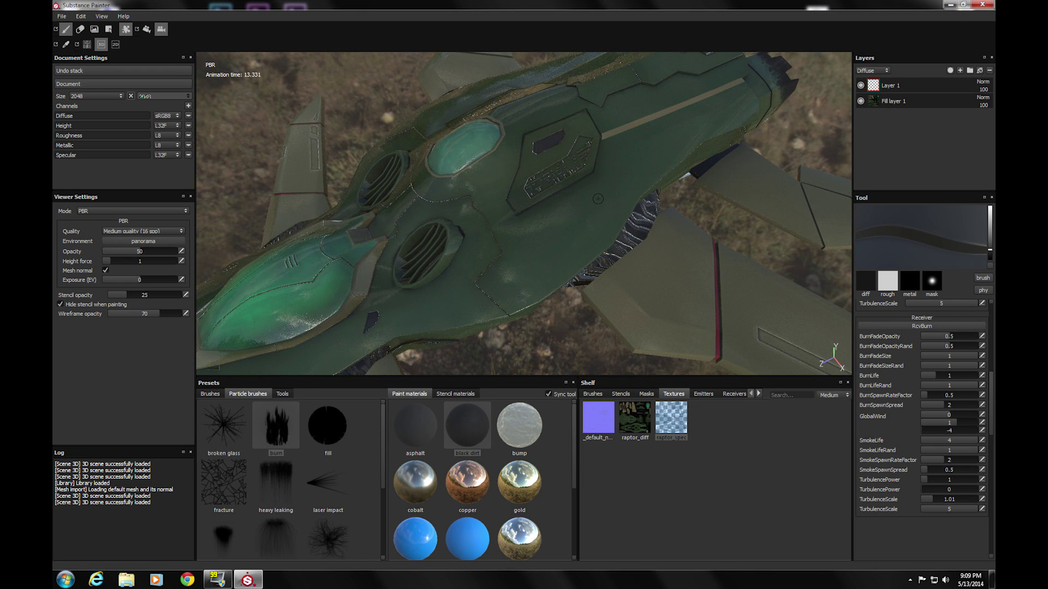
{"action": "scroll", "coordinate": [597, 199], "scroll_direction": "down", "scroll_amount": 5}
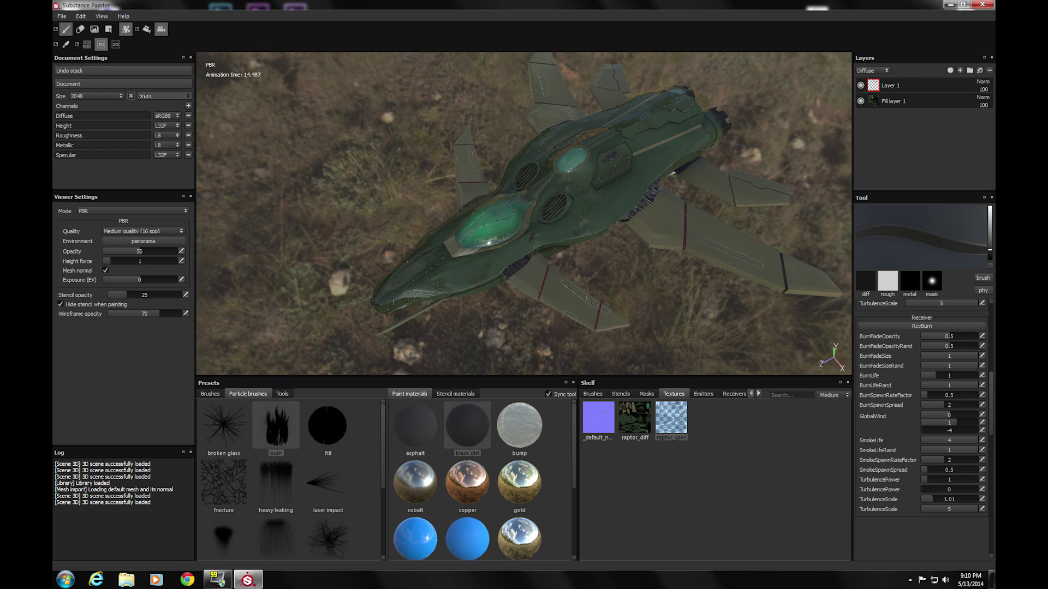
{"action": "middle_click_drag", "start_coordinate": [583, 196], "coordinate": [550, 239], "text": "alt"}
{"action": "scroll", "coordinate": [550, 239], "scroll_direction": "up", "scroll_amount": 3}
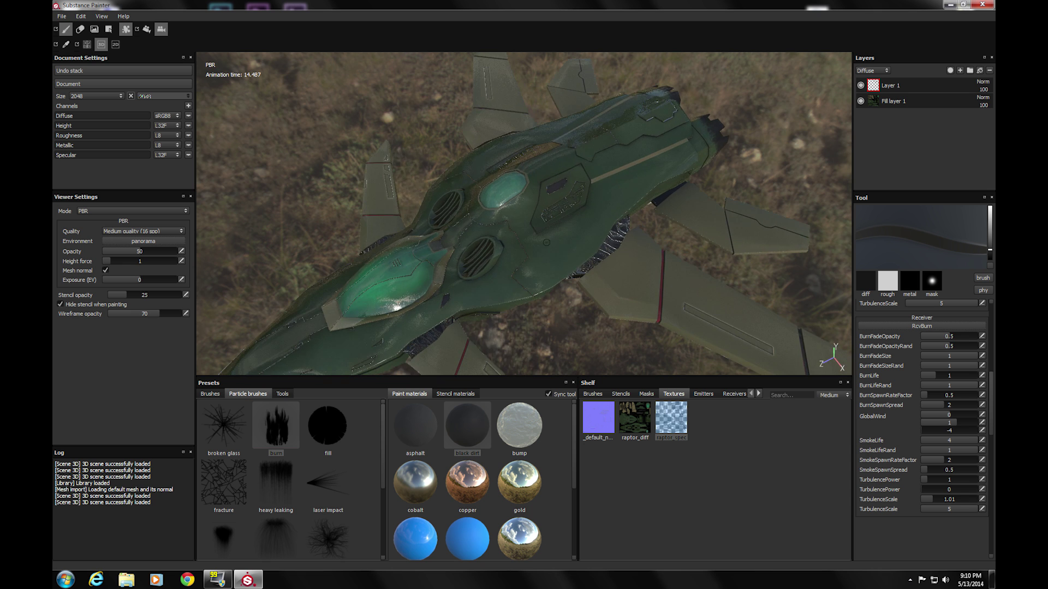
{"action": "left_click_drag", "start_coordinate": [550, 239], "coordinate": [551, 186], "text": "alt"}
{"action": "middle_click_drag", "start_coordinate": [582, 240], "coordinate": [502, 159], "text": "alt"}
{"action": "left_click_drag", "start_coordinate": [502, 160], "coordinate": [494, 226], "text": "alt"}
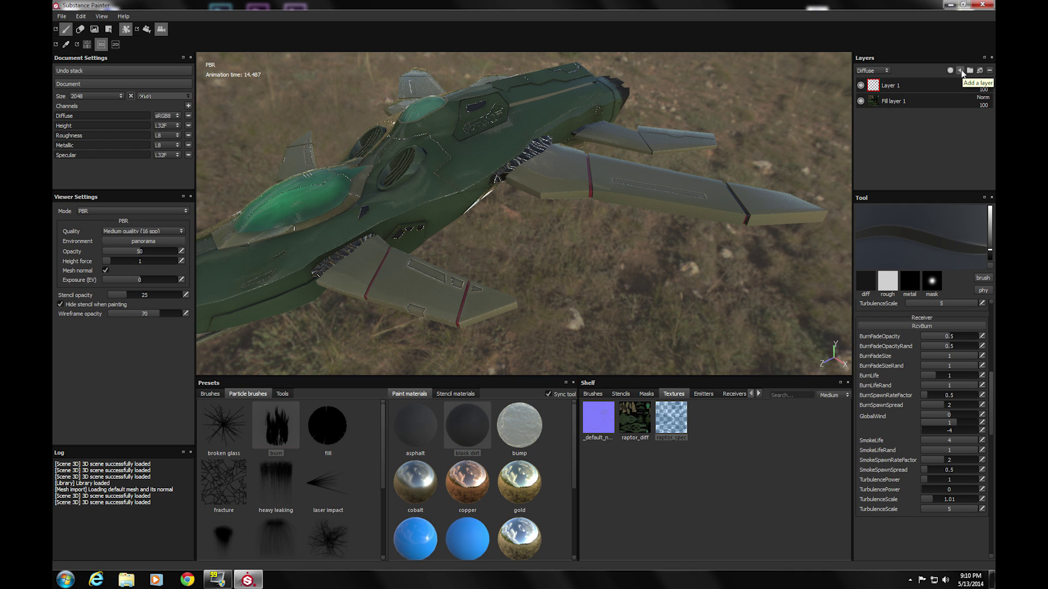
{"action": "left_click", "coordinate": [959, 71]}
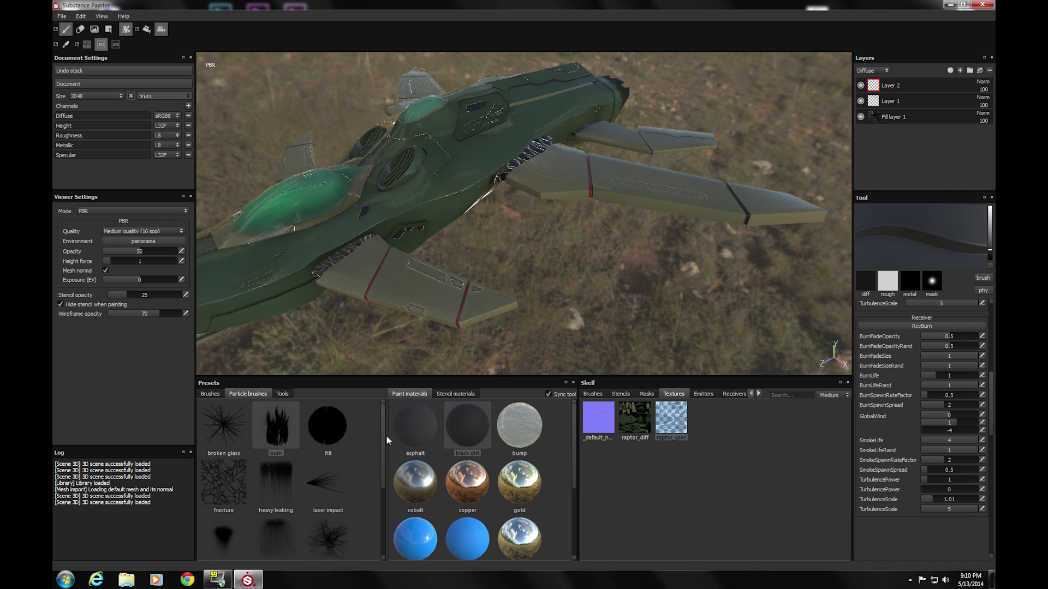
Step: Choose the heavy leaking particle brush and set its receiver's third GlobalWind value to -1
{"action": "left_click", "coordinate": [280, 483]}
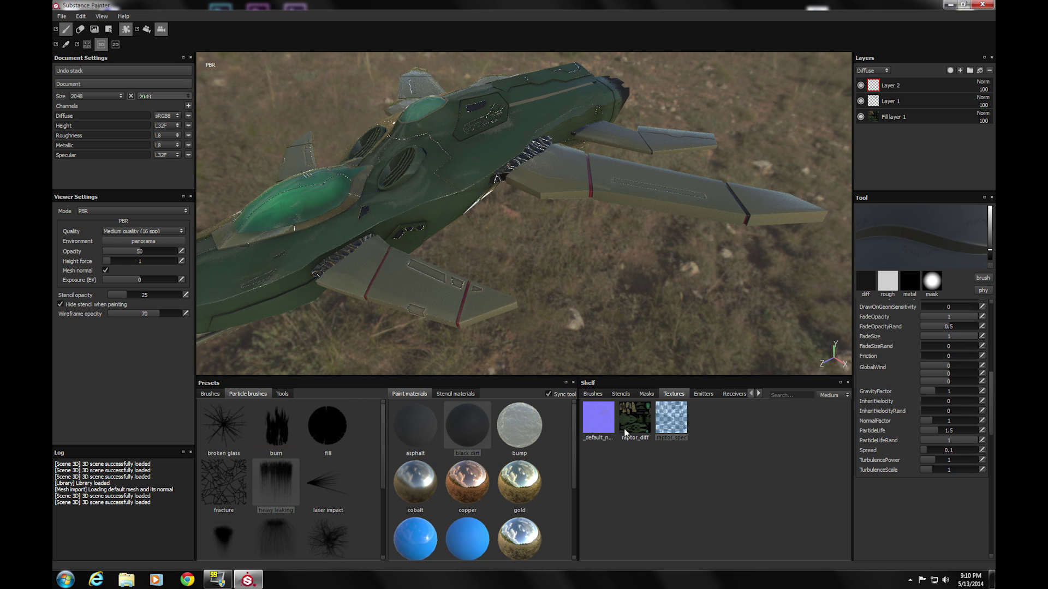
{"action": "left_click_drag", "start_coordinate": [990, 399], "coordinate": [989, 389]}
{"action": "left_click_drag", "start_coordinate": [948, 427], "coordinate": [917, 434]}
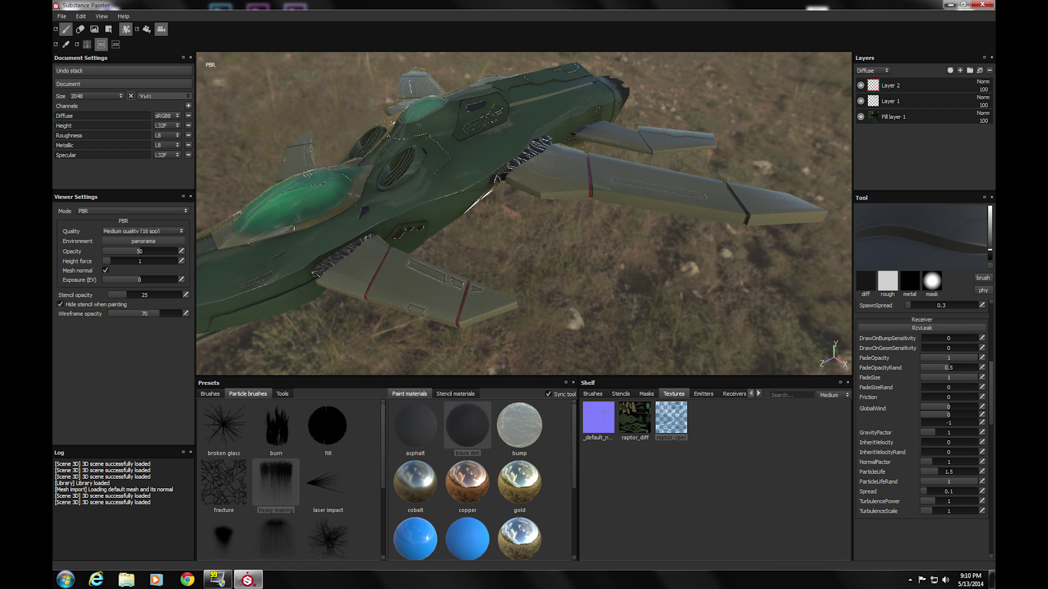
Step: Paint heavy leaking streaks across the spaceship's rear and front wings on Layer 2
{"action": "left_click_drag", "start_coordinate": [543, 246], "coordinate": [612, 162], "text": "alt"}
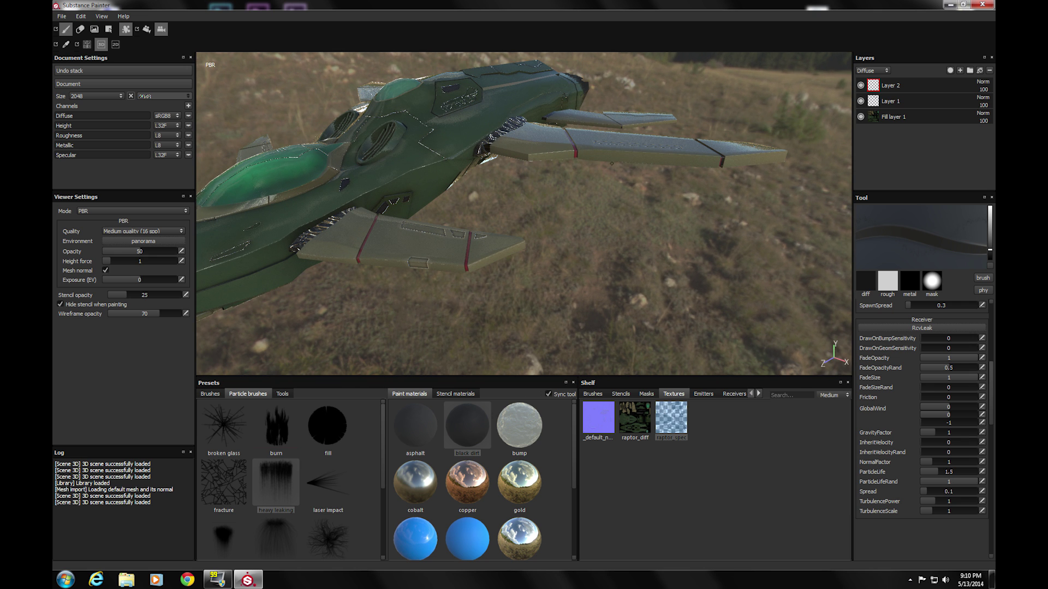
{"action": "mouse_move", "coordinate": [693, 158]}
{"action": "left_mouse_down"}
{"action": "mouse_move", "coordinate": [531, 139]}
{"action": "mouse_move", "coordinate": [734, 156]}
{"action": "left_mouse_up"}
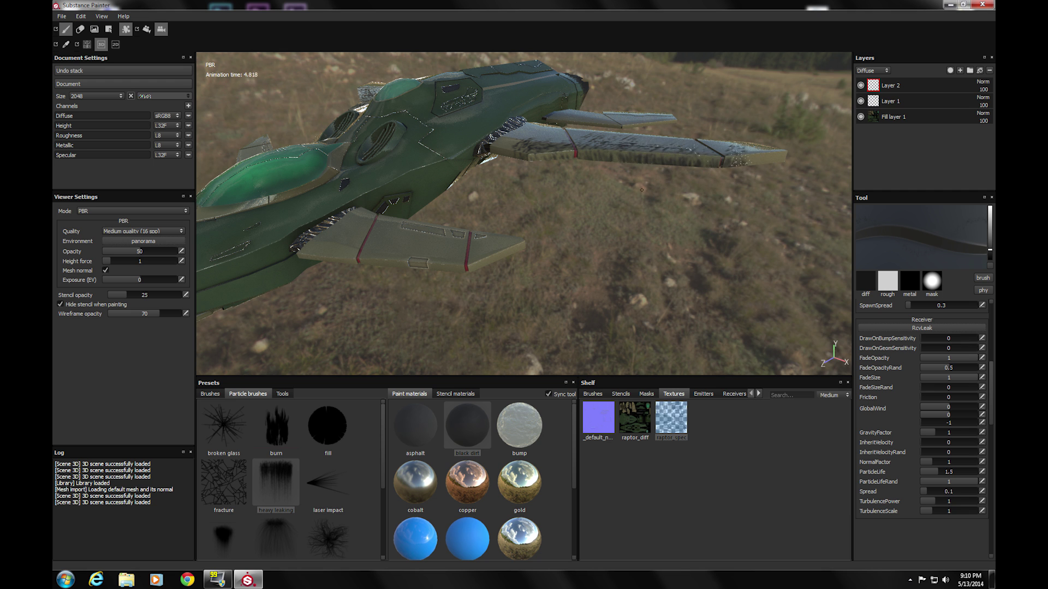
{"action": "left_click_drag", "start_coordinate": [640, 164], "coordinate": [630, 208], "text": "alt"}
{"action": "mouse_move", "coordinate": [333, 267]}
{"action": "left_mouse_down"}
{"action": "mouse_move", "coordinate": [454, 282]}
{"action": "mouse_move", "coordinate": [349, 267]}
{"action": "left_mouse_up"}
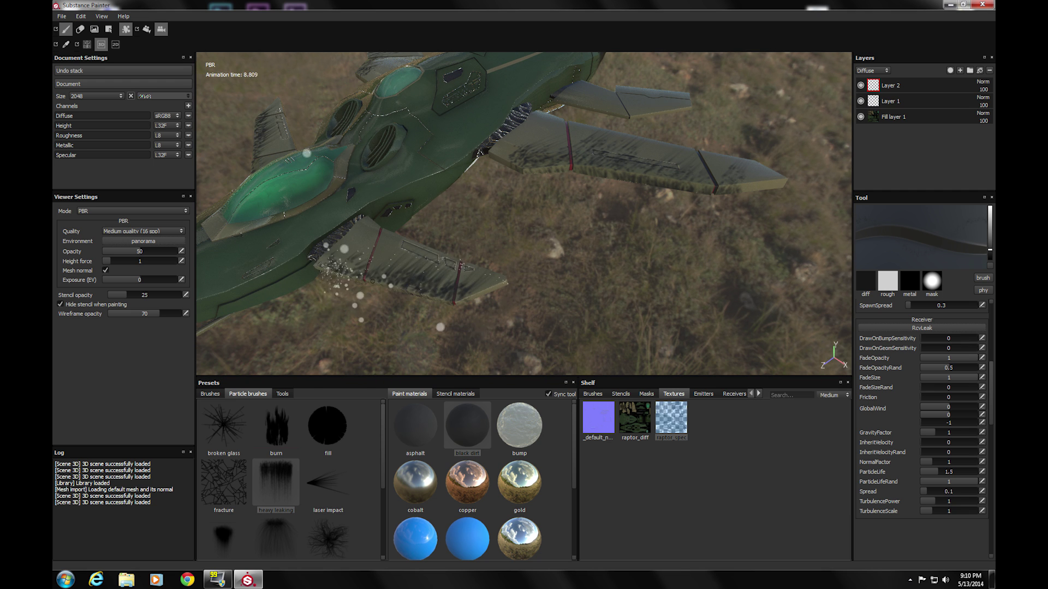
{"action": "mouse_move", "coordinate": [448, 281]}
{"action": "left_mouse_down", "text": "alt"}
{"action": "mouse_move", "coordinate": [462, 236]}
{"action": "mouse_move", "coordinate": [391, 178]}
{"action": "mouse_move", "coordinate": [494, 238]}
{"action": "mouse_move", "coordinate": [481, 306]}
{"action": "left_mouse_up", "text": "alt"}
{"action": "middle_click_drag", "start_coordinate": [349, 247], "coordinate": [448, 240], "text": "alt"}
{"action": "left_click_drag", "start_coordinate": [449, 240], "coordinate": [488, 233], "text": "alt"}
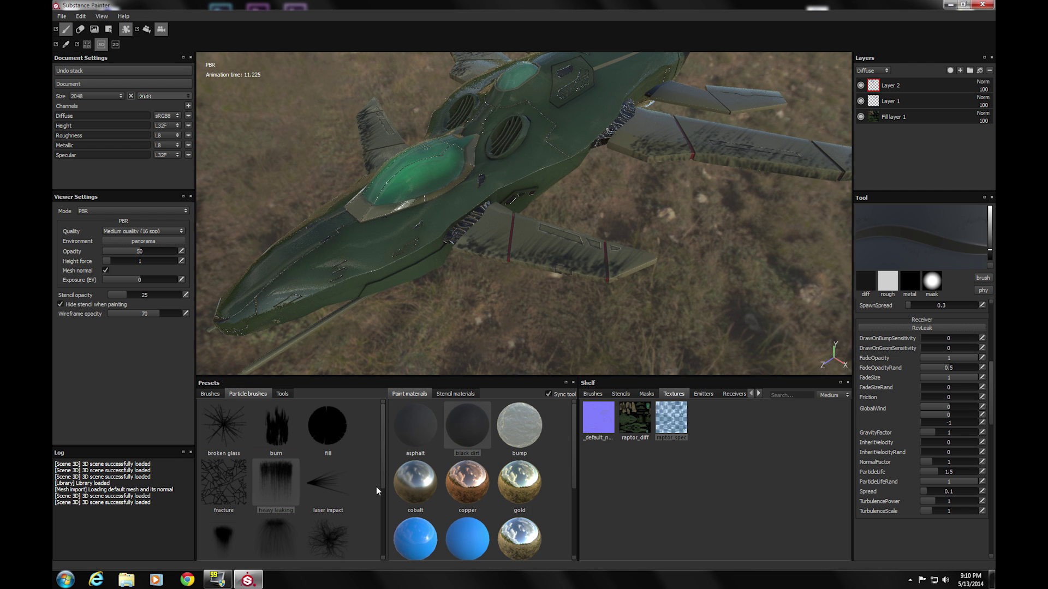
Step: Paint rain particles over the whole spaceship with the receiver's third GlobalWind value set to -4
{"action": "left_click_drag", "start_coordinate": [382, 482], "coordinate": [369, 557]}
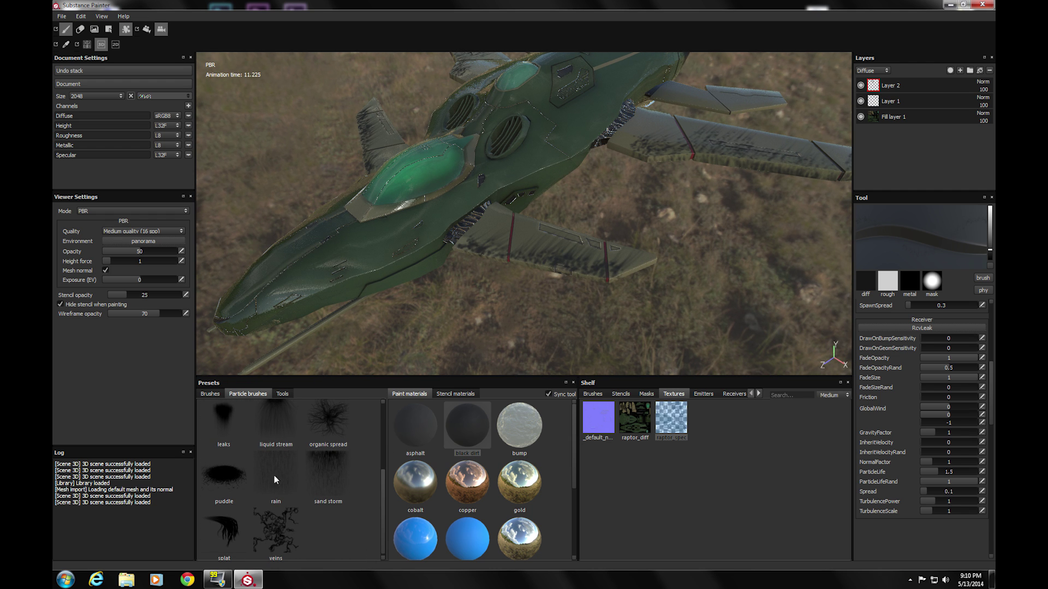
{"action": "left_click", "coordinate": [274, 476]}
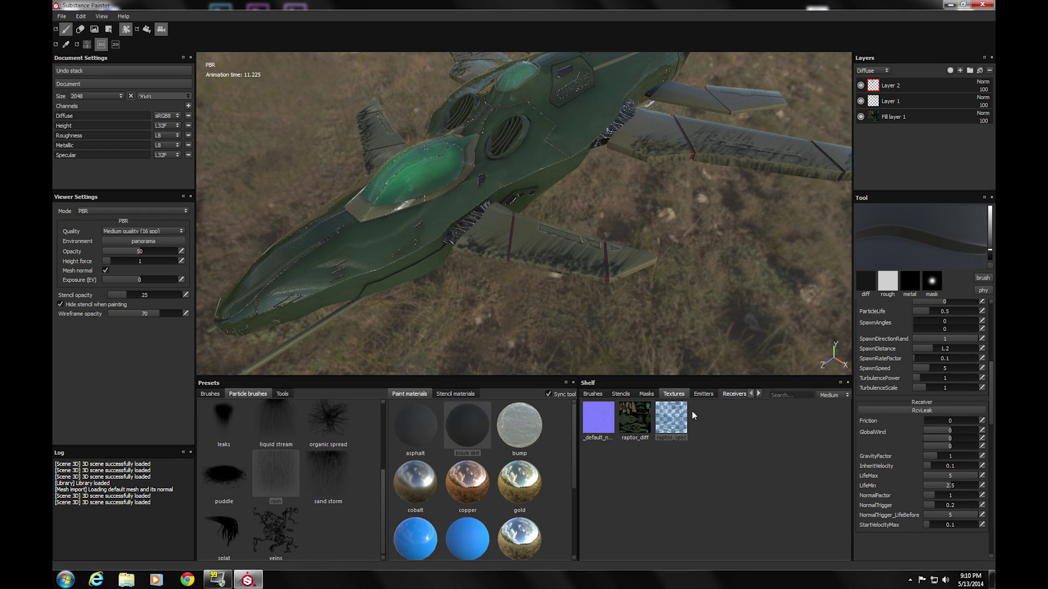
{"action": "left_click_drag", "start_coordinate": [991, 383], "coordinate": [994, 388]}
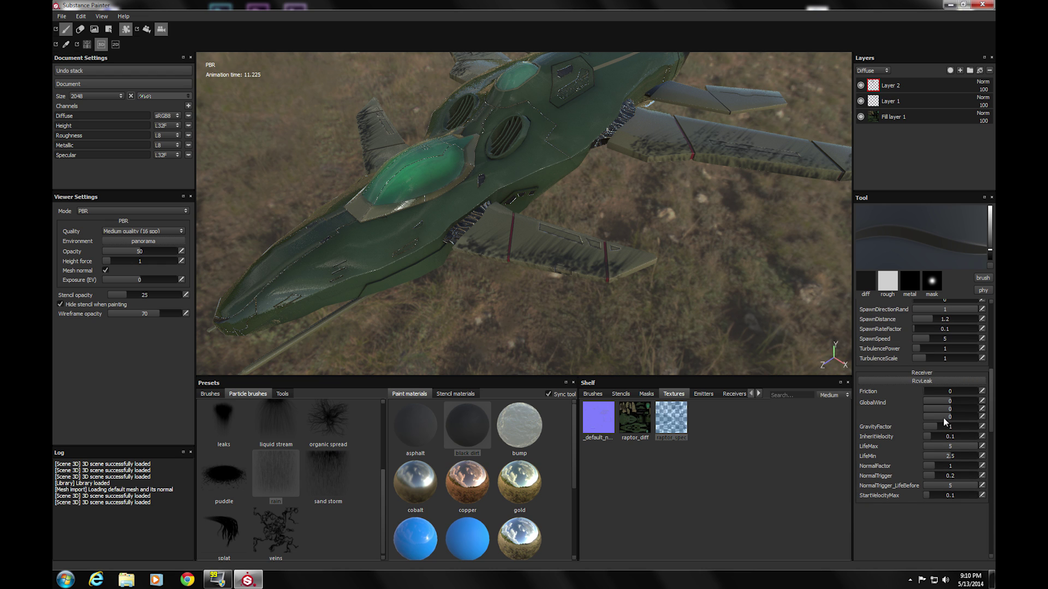
{"action": "left_click_drag", "start_coordinate": [950, 417], "coordinate": [911, 419]}
{"action": "right_click_drag", "start_coordinate": [636, 341], "coordinate": [488, 337], "text": "alt"}
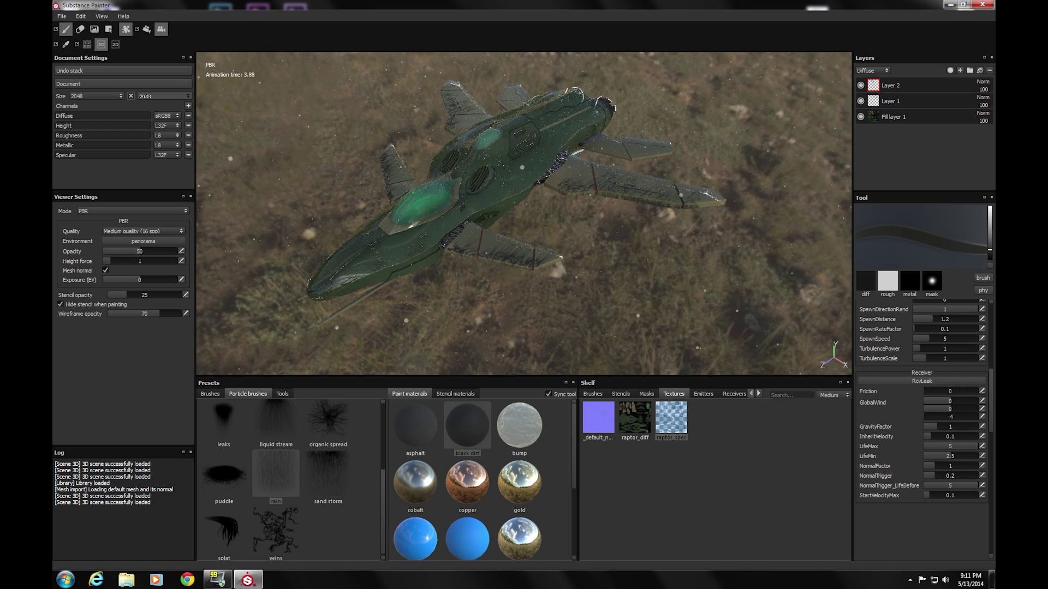
Step: Paint sand storm particles over the whole spaceship with the receiver's third GlobalWind value set to -1
{"action": "key", "text": "alt"}
{"action": "left_click", "coordinate": [331, 477]}
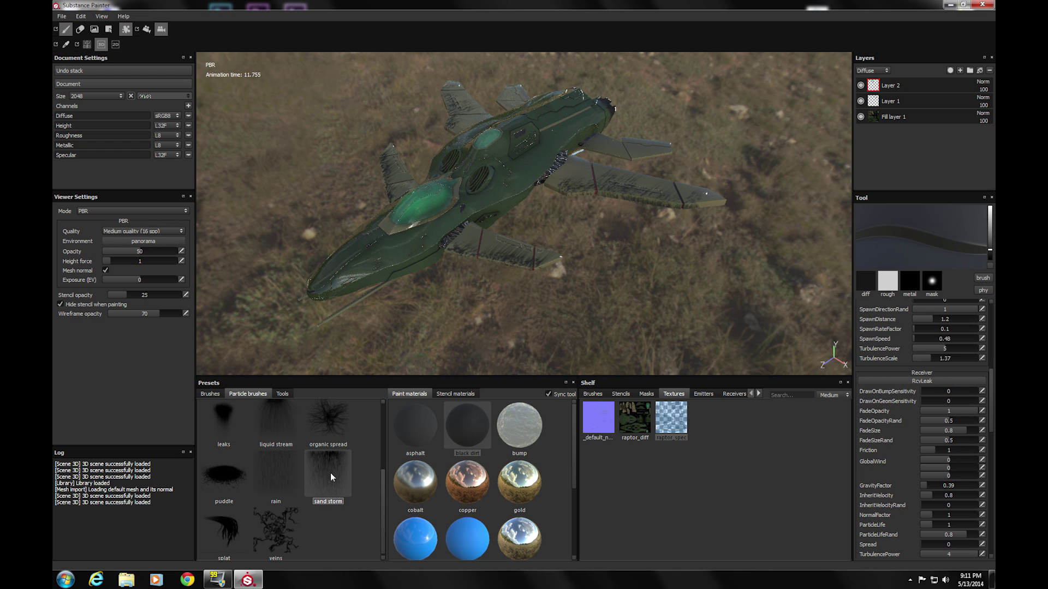
{"action": "left_click", "coordinate": [921, 476]}
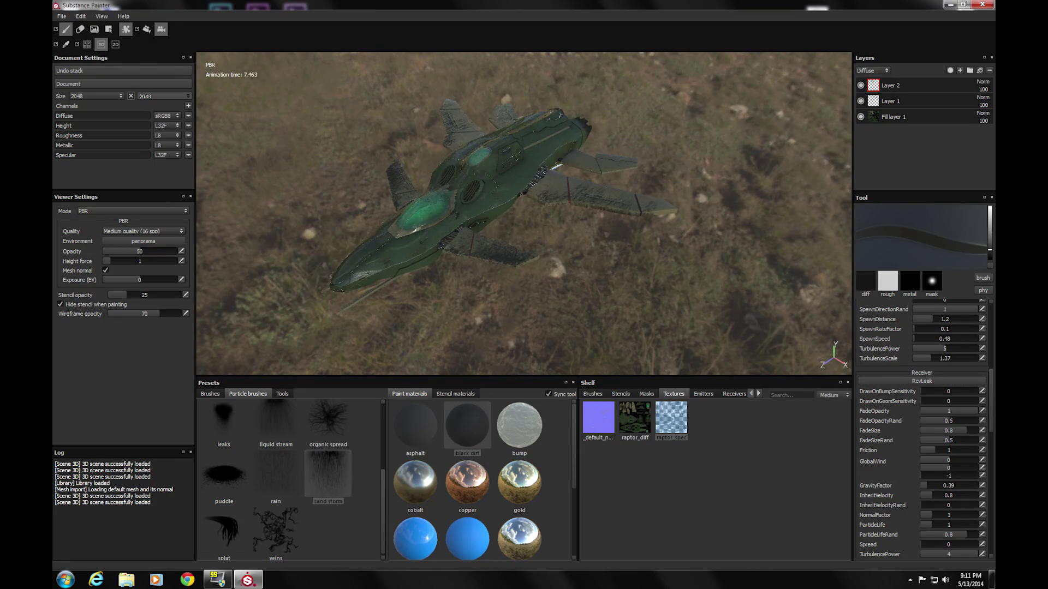
Step: Hide Layer 2 and add a new paint layer above it
{"action": "scroll", "coordinate": [371, 228], "scroll_direction": "up", "scroll_amount": 3}
{"action": "left_click_drag", "start_coordinate": [372, 229], "coordinate": [433, 290], "text": "alt"}
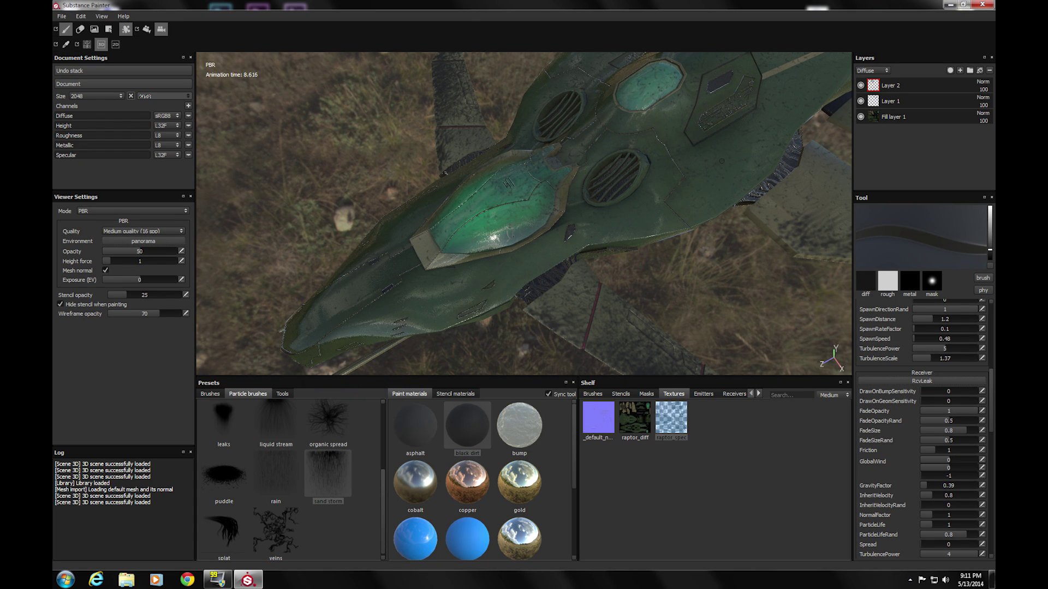
{"action": "left_click", "coordinate": [860, 85]}
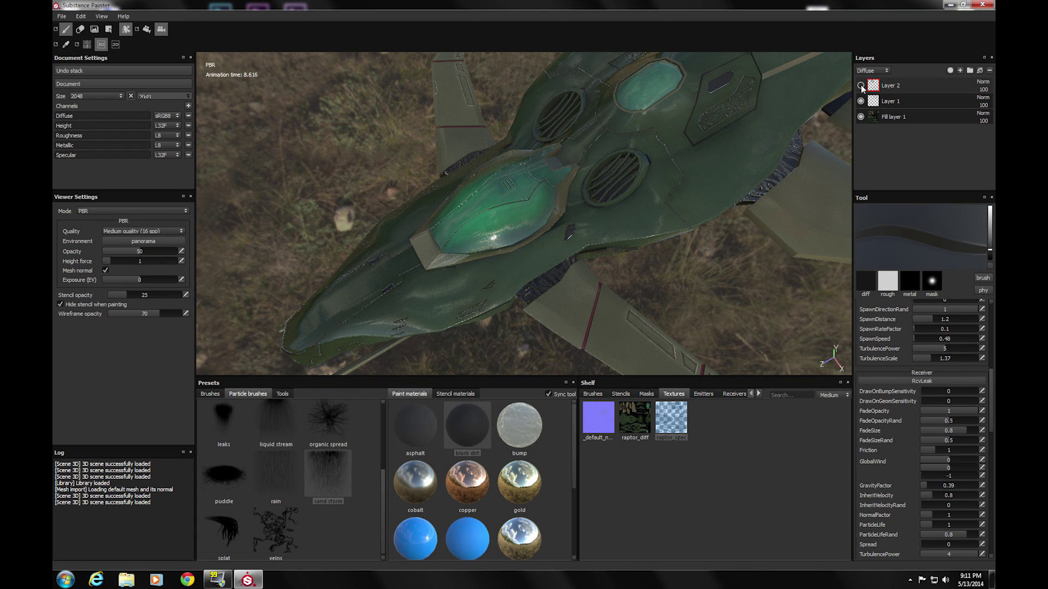
{"action": "left_click", "coordinate": [960, 71]}
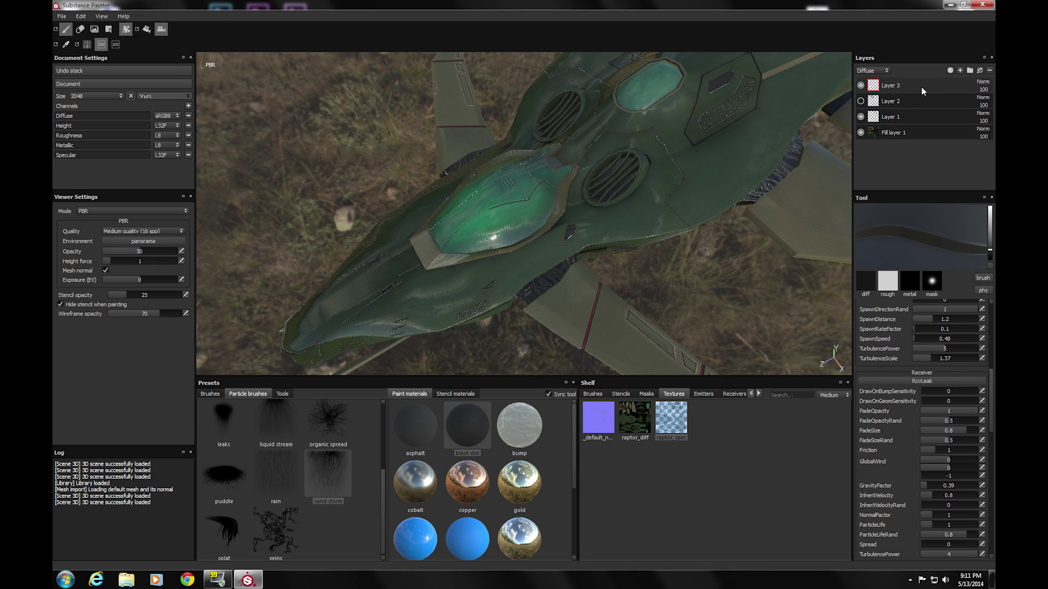
Step: Choose the gold paint material and the cracks brush for painting on Layer 3
{"action": "mouse_move", "coordinate": [572, 464]}
{"action": "left_mouse_down"}
{"action": "mouse_move", "coordinate": [573, 505]}
{"action": "mouse_move", "coordinate": [550, 482]}
{"action": "left_mouse_up"}
{"action": "left_click", "coordinate": [533, 474]}
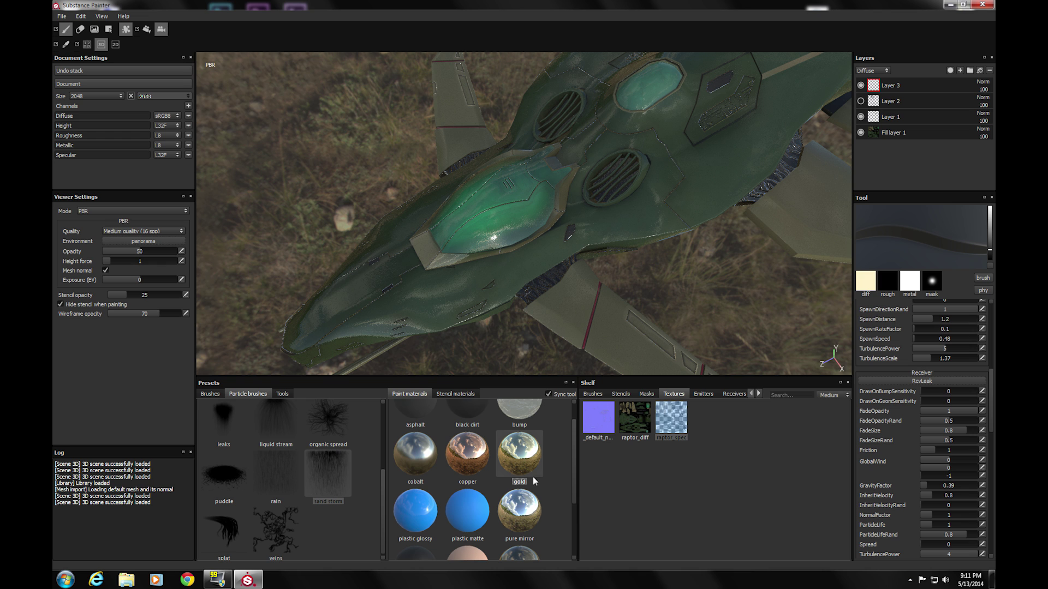
{"action": "left_click", "coordinate": [215, 395]}
{"action": "mouse_move", "coordinate": [382, 435]}
{"action": "left_mouse_down"}
{"action": "mouse_move", "coordinate": [377, 477]}
{"action": "mouse_move", "coordinate": [381, 448]}
{"action": "left_mouse_up"}
{"action": "left_click", "coordinate": [278, 456]}
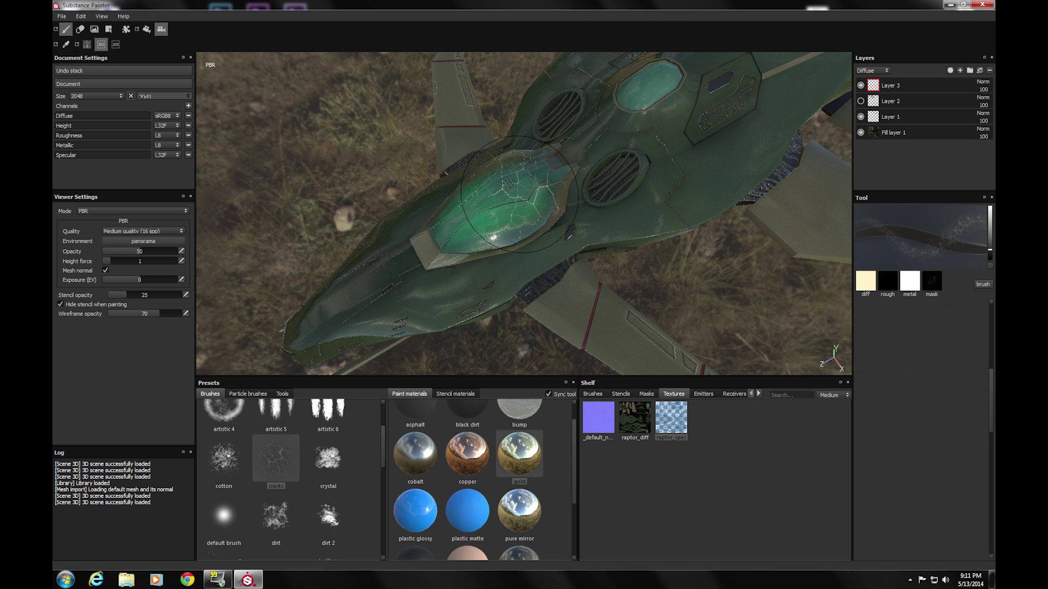
Step: Paint gold cracks over the cockpit canopy and its front edge
{"action": "left_click", "coordinate": [509, 210]}
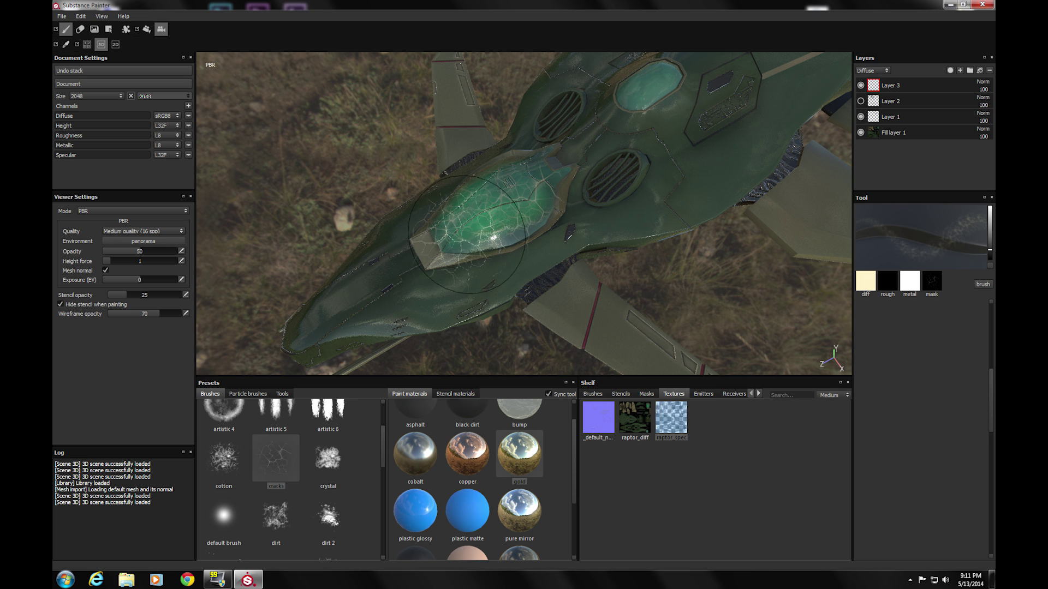
{"action": "left_click_drag", "start_coordinate": [499, 240], "coordinate": [480, 251], "text": "alt"}
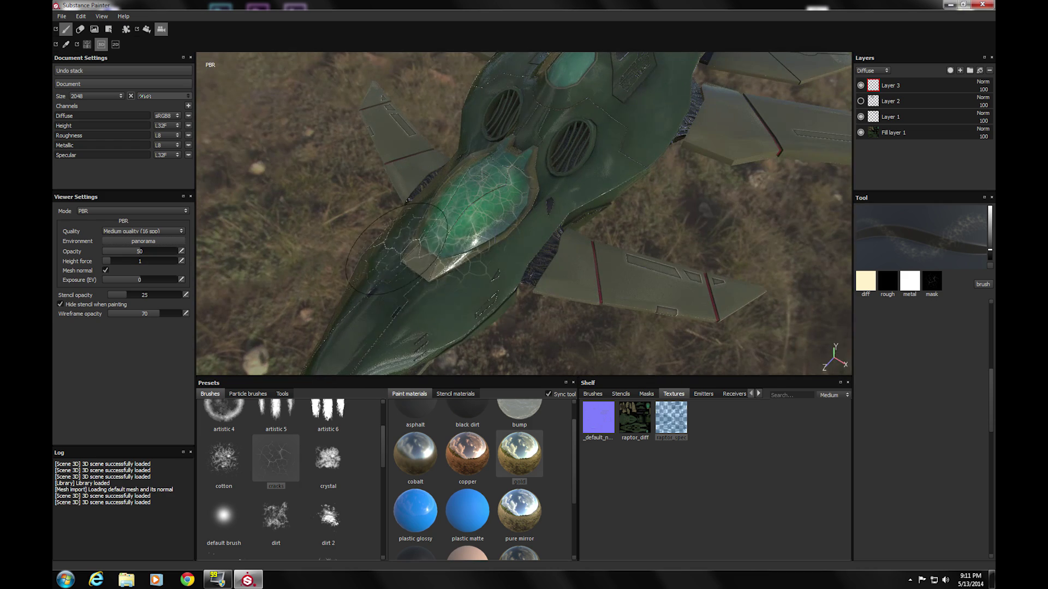
{"action": "mouse_move", "coordinate": [532, 273]}
{"action": "left_mouse_down", "text": "alt"}
{"action": "mouse_move", "coordinate": [421, 252]}
{"action": "mouse_move", "coordinate": [469, 290]}
{"action": "mouse_move", "coordinate": [469, 275]}
{"action": "left_mouse_up", "text": "alt"}
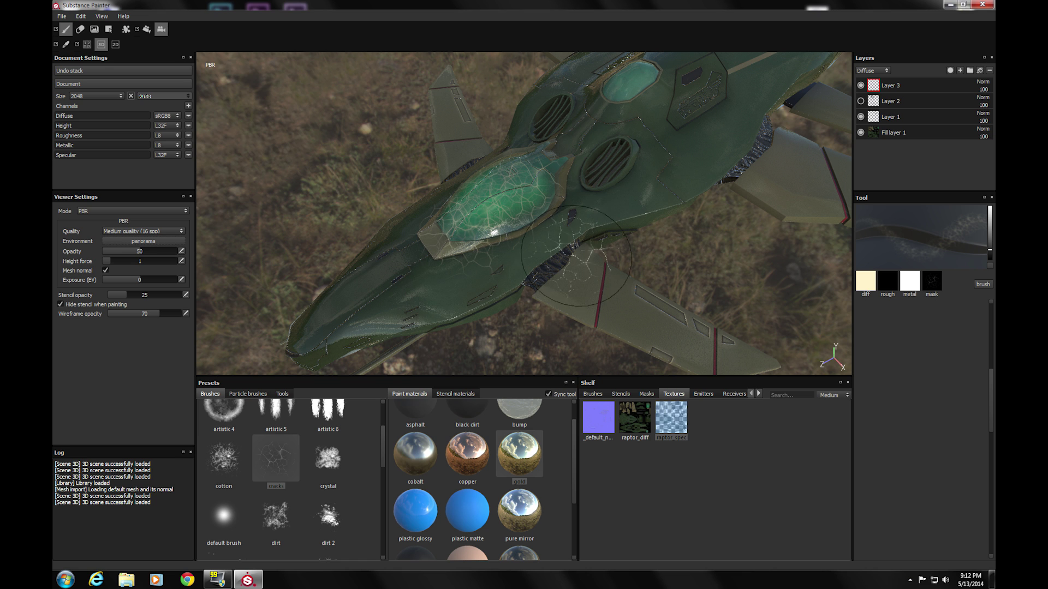
Step: Add a white mask to Layer 3 and make that mask the painting target
{"action": "left_click", "coordinate": [950, 71]}
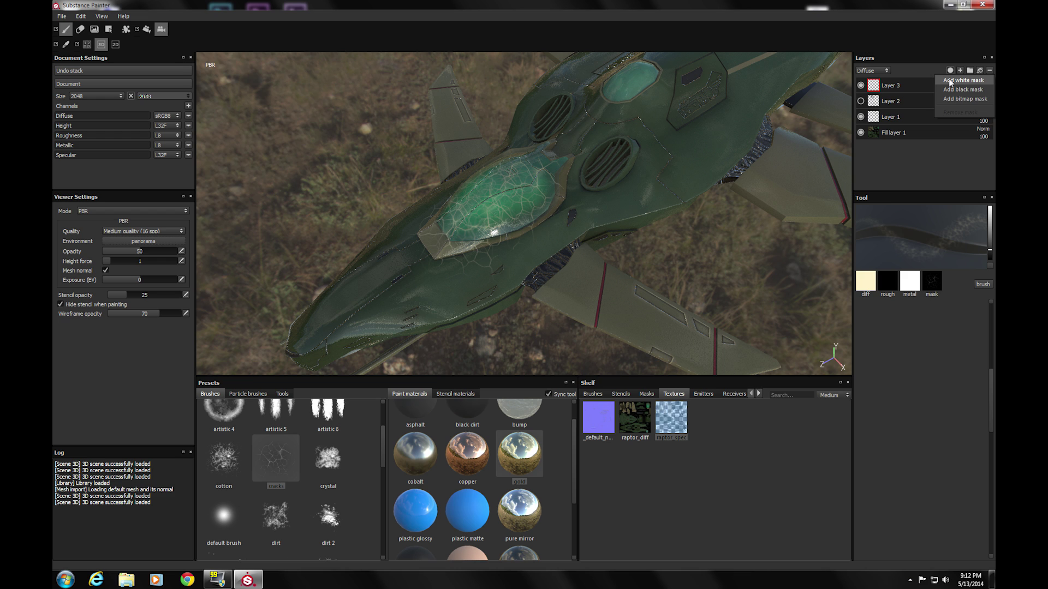
{"action": "left_click", "coordinate": [949, 82]}
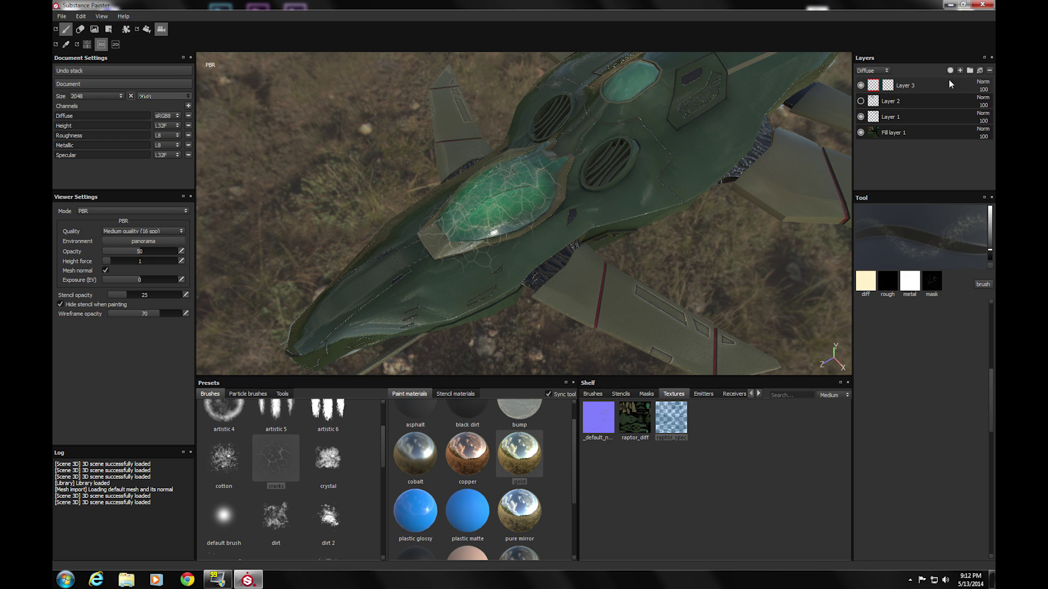
{"action": "left_click", "coordinate": [886, 87]}
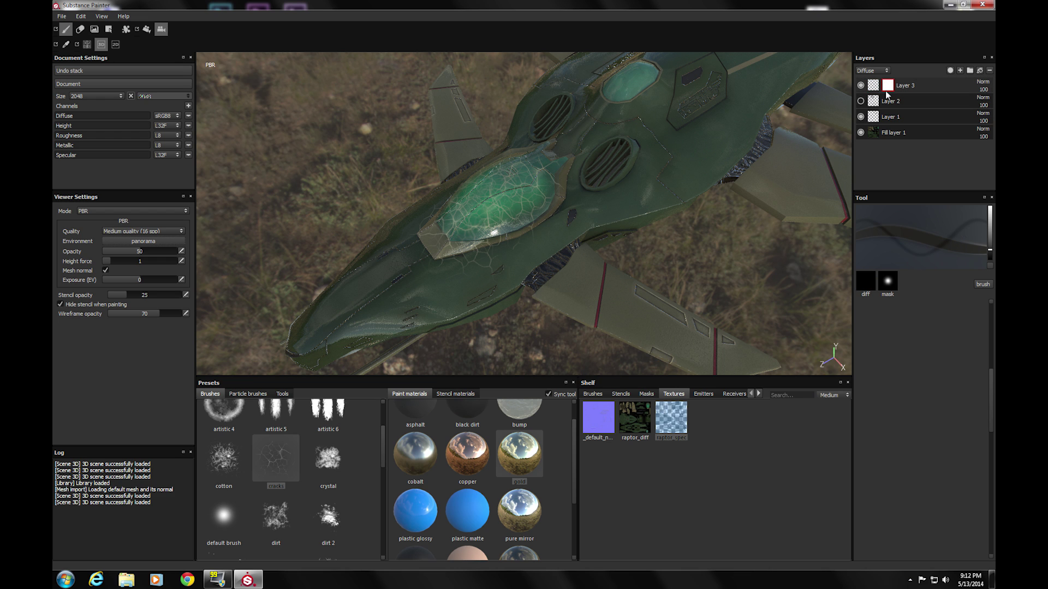
Step: Mask out the gold cracks that spill onto the hull around the cockpit canopy, using the default brush in black
{"action": "left_click", "coordinate": [221, 516]}
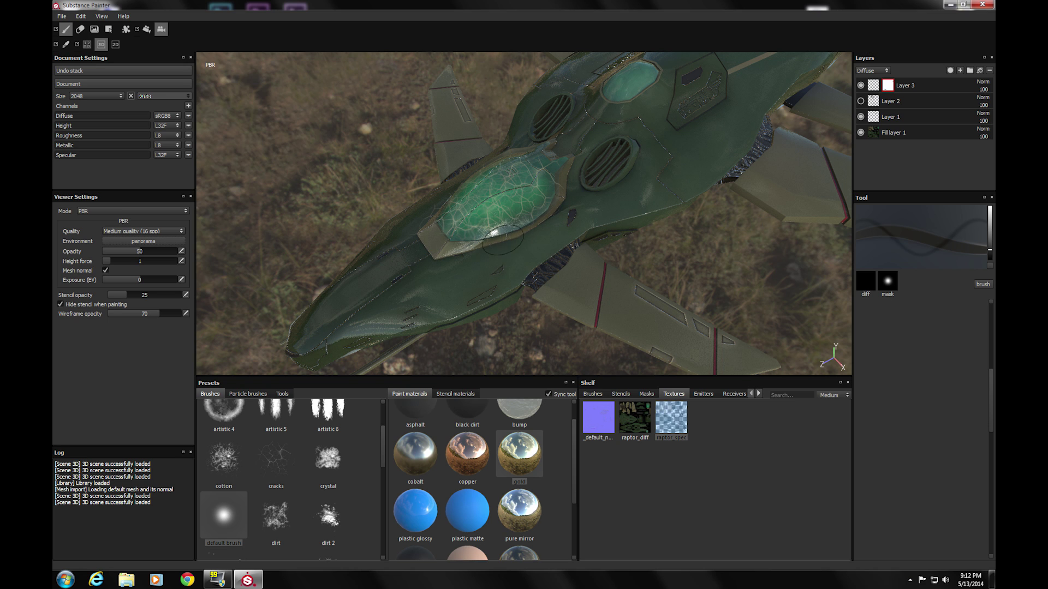
{"action": "left_click_drag", "start_coordinate": [428, 264], "coordinate": [540, 285], "text": "alt"}
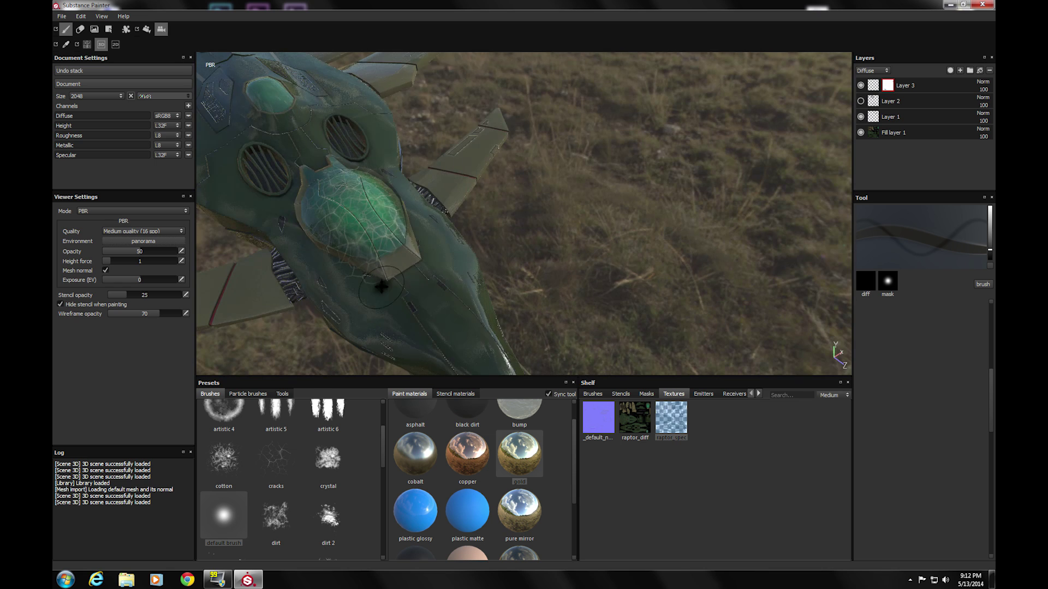
{"action": "mouse_move", "coordinate": [381, 286]}
{"action": "left_mouse_down", "text": "alt"}
{"action": "mouse_move", "coordinate": [470, 298]}
{"action": "mouse_move", "coordinate": [486, 257]}
{"action": "left_mouse_up", "text": "alt"}
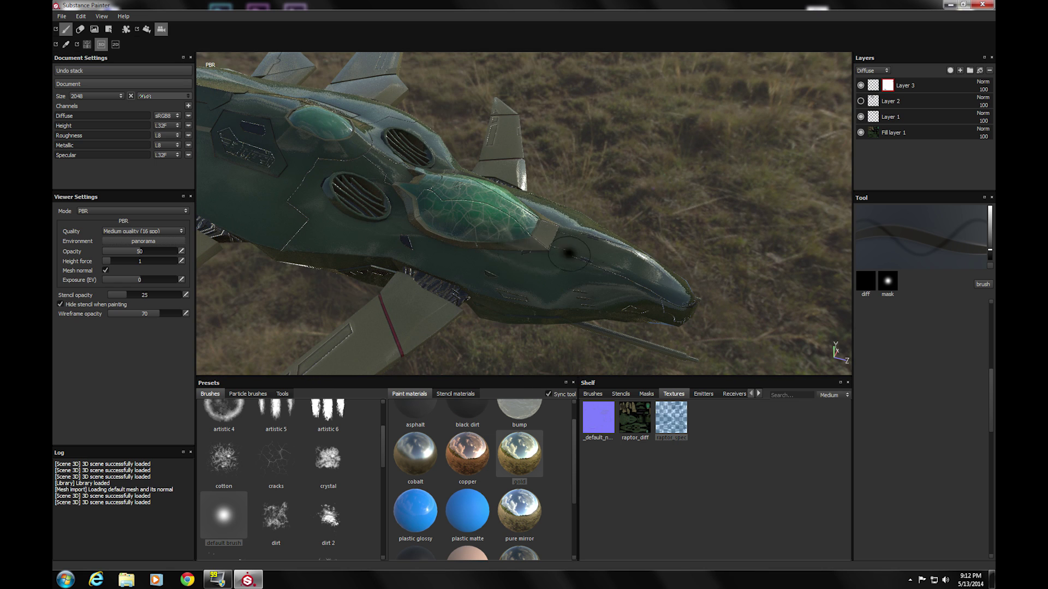
{"action": "mouse_move", "coordinate": [570, 254]}
{"action": "left_mouse_down", "text": "alt"}
{"action": "mouse_move", "coordinate": [489, 283]}
{"action": "mouse_move", "coordinate": [523, 275]}
{"action": "mouse_move", "coordinate": [587, 306]}
{"action": "mouse_move", "coordinate": [491, 281]}
{"action": "mouse_move", "coordinate": [543, 271]}
{"action": "mouse_move", "coordinate": [562, 253]}
{"action": "left_mouse_up", "text": "alt"}
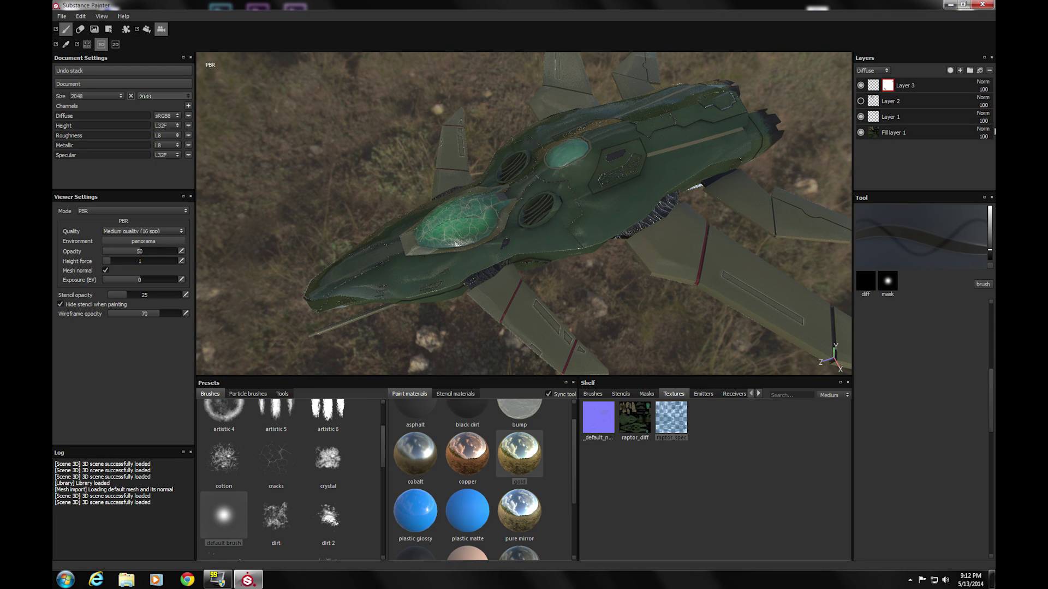
Step: Add a new paint layer above Layer 3 and choose the copper paint material with the artistic 1 brush
{"action": "left_click", "coordinate": [960, 71]}
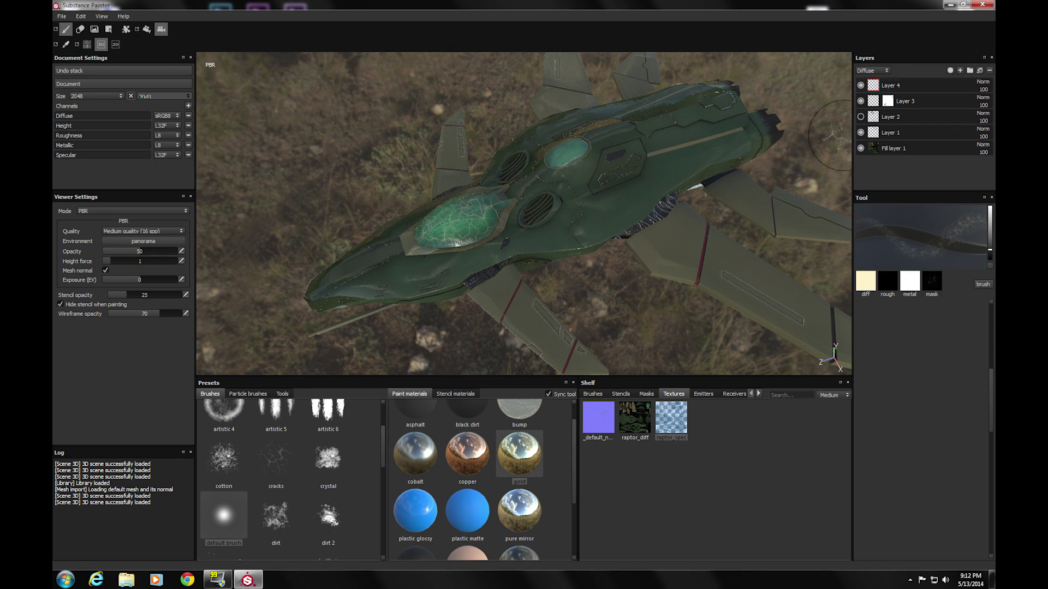
{"action": "scroll", "coordinate": [557, 430], "scroll_direction": "down", "scroll_amount": 4}
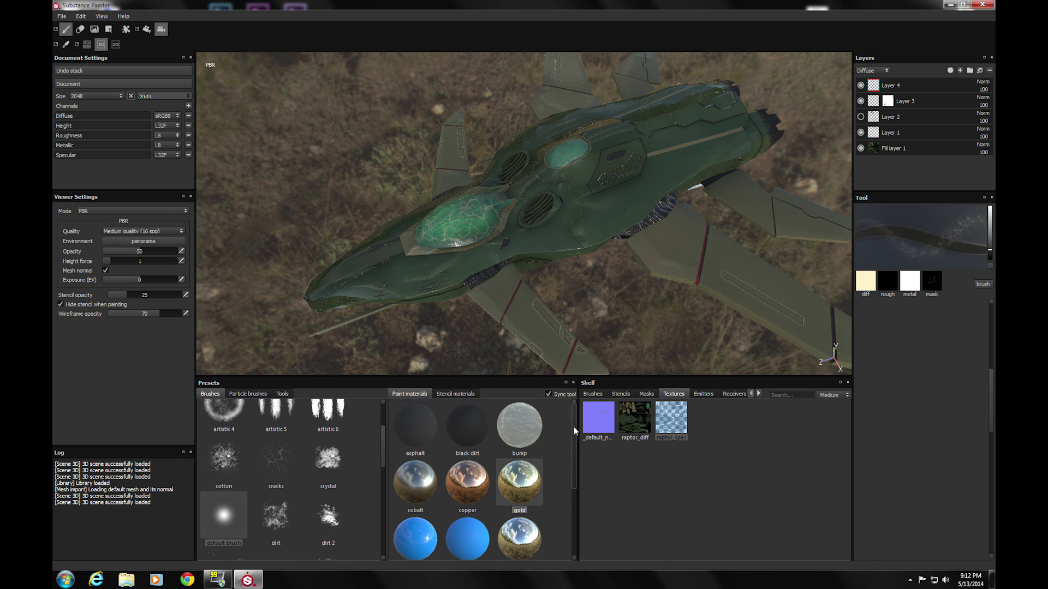
{"action": "scroll", "coordinate": [557, 506], "scroll_direction": "up", "scroll_amount": 2}
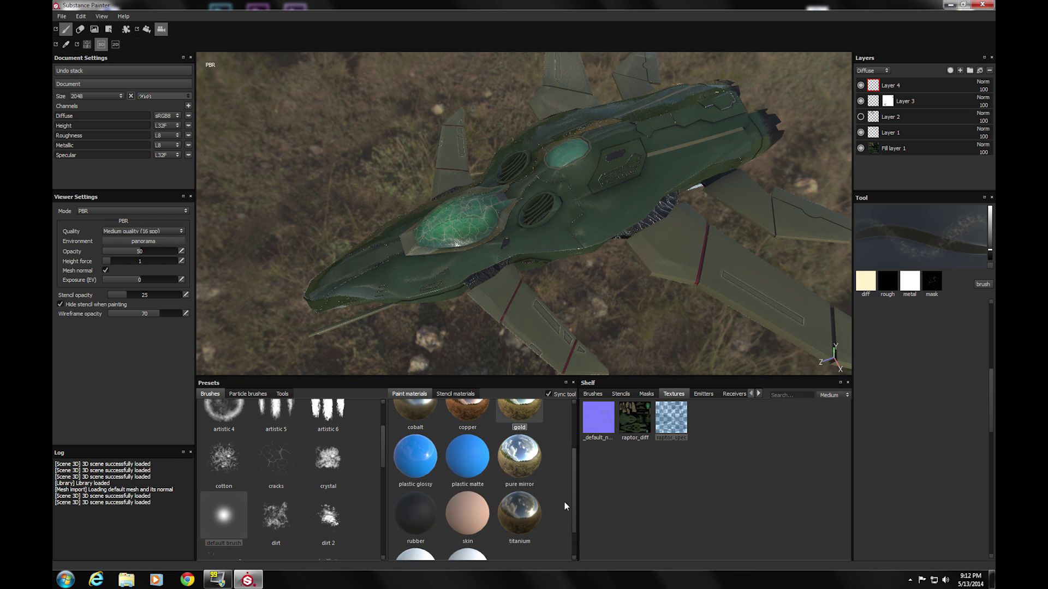
{"action": "left_click", "coordinate": [467, 410]}
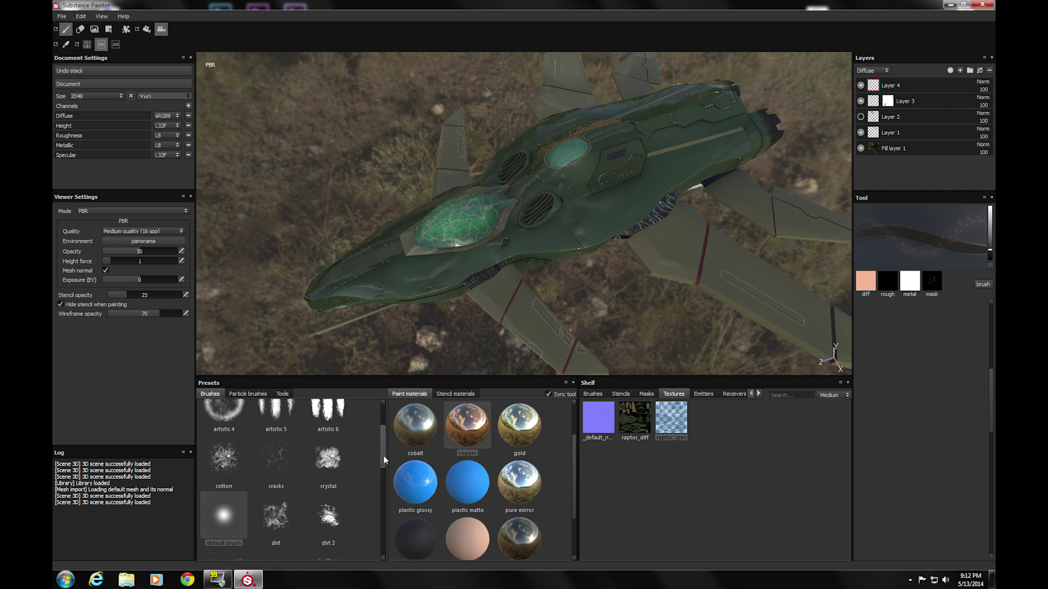
{"action": "left_click_drag", "start_coordinate": [384, 458], "coordinate": [381, 417]}
{"action": "left_click", "coordinate": [229, 434]}
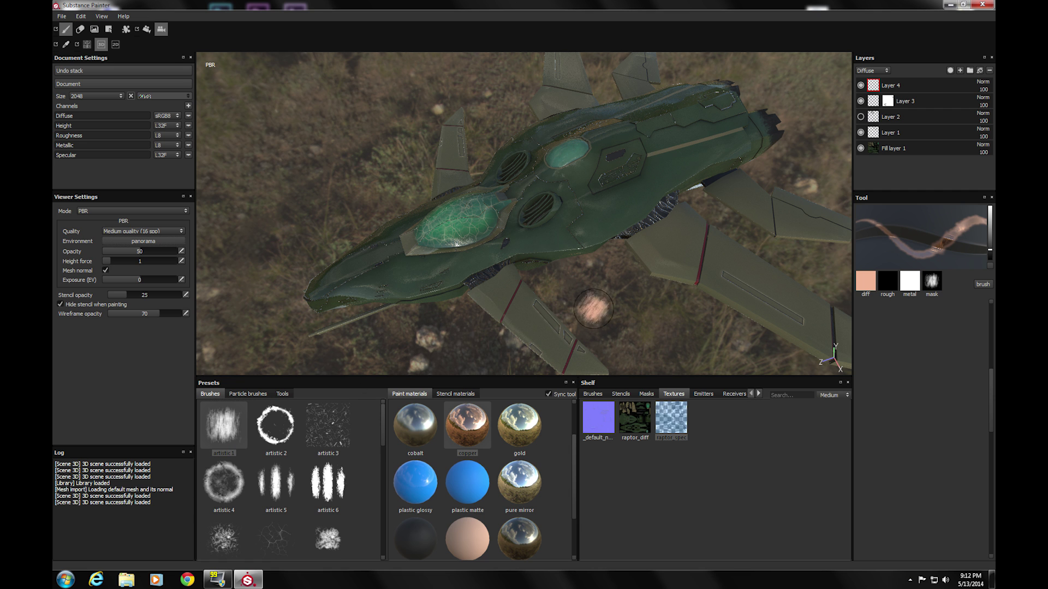
Step: Paint copper over the inner sections of the large wings on both sides of the hull
{"action": "mouse_move", "coordinate": [556, 297]}
{"action": "left_mouse_down", "text": "alt"}
{"action": "mouse_move", "coordinate": [479, 304]}
{"action": "mouse_move", "coordinate": [458, 295]}
{"action": "left_mouse_up", "text": "alt"}
{"action": "mouse_move", "coordinate": [567, 251]}
{"action": "left_mouse_down"}
{"action": "mouse_move", "coordinate": [549, 240]}
{"action": "mouse_move", "coordinate": [505, 257]}
{"action": "mouse_move", "coordinate": [519, 281]}
{"action": "mouse_move", "coordinate": [535, 278]}
{"action": "mouse_move", "coordinate": [577, 223]}
{"action": "mouse_move", "coordinate": [539, 240]}
{"action": "mouse_move", "coordinate": [521, 278]}
{"action": "left_mouse_up"}
{"action": "mouse_move", "coordinate": [534, 328]}
{"action": "left_mouse_down", "text": "alt"}
{"action": "mouse_move", "coordinate": [496, 300]}
{"action": "mouse_move", "coordinate": [485, 229]}
{"action": "mouse_move", "coordinate": [492, 242]}
{"action": "left_mouse_up", "text": "alt"}
{"action": "left_click_drag", "start_coordinate": [567, 262], "coordinate": [593, 230]}
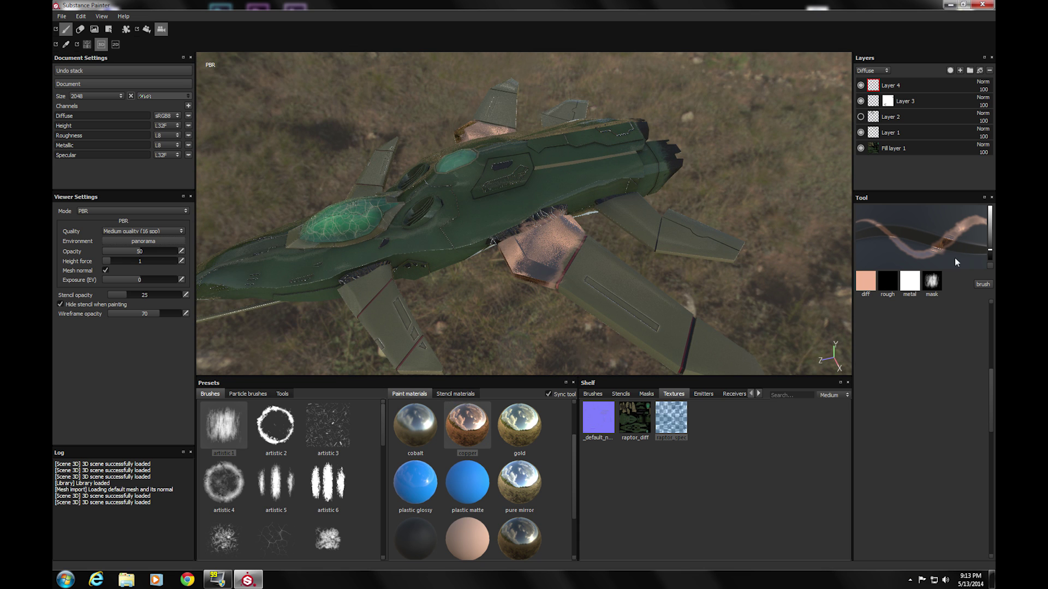
Step: Choose the default brush and review its basic brush, mask shape and material settings
{"action": "scroll", "coordinate": [377, 445], "scroll_direction": "down", "scroll_amount": 5}
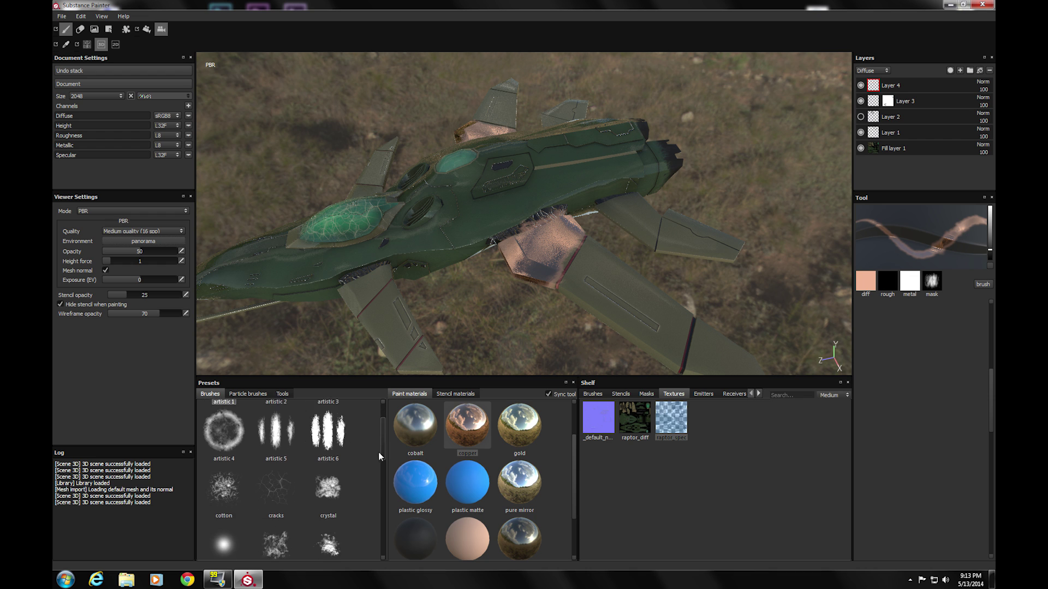
{"action": "left_click", "coordinate": [241, 434]}
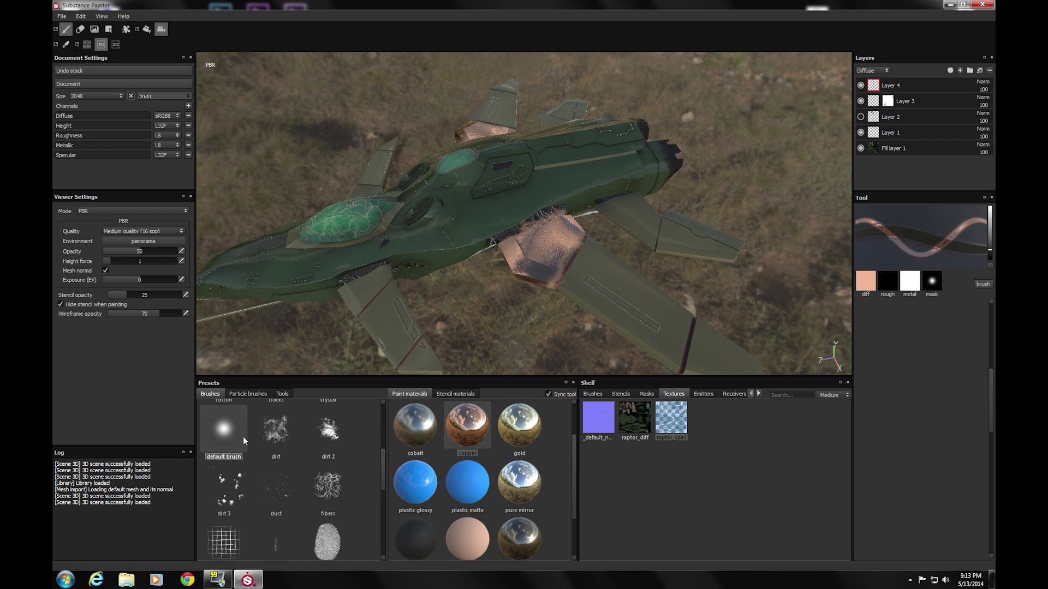
{"action": "left_click", "coordinate": [982, 284]}
{"action": "left_click", "coordinate": [870, 361]}
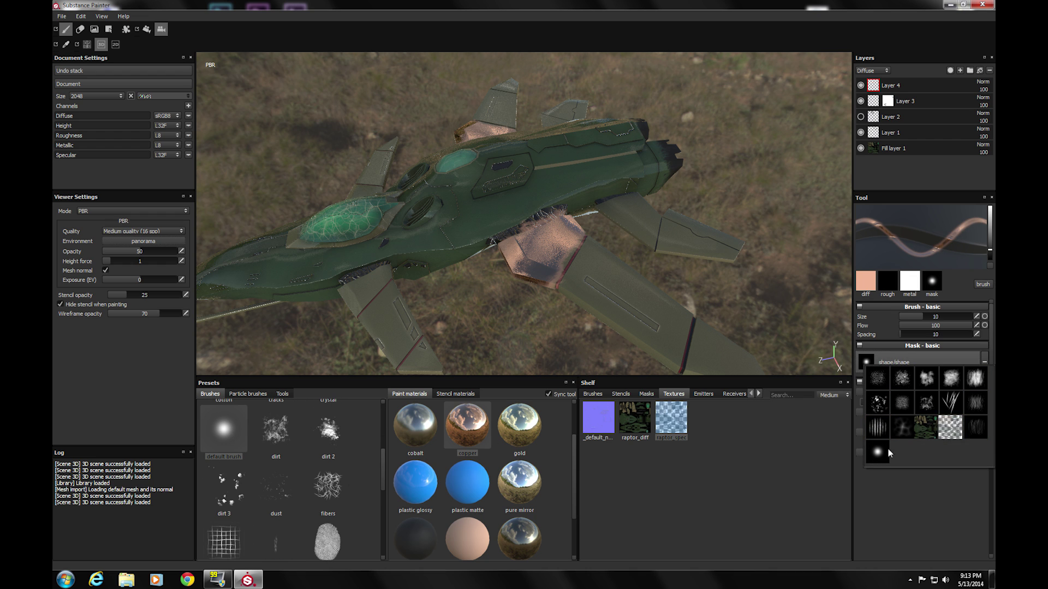
{"action": "left_click", "coordinate": [935, 487]}
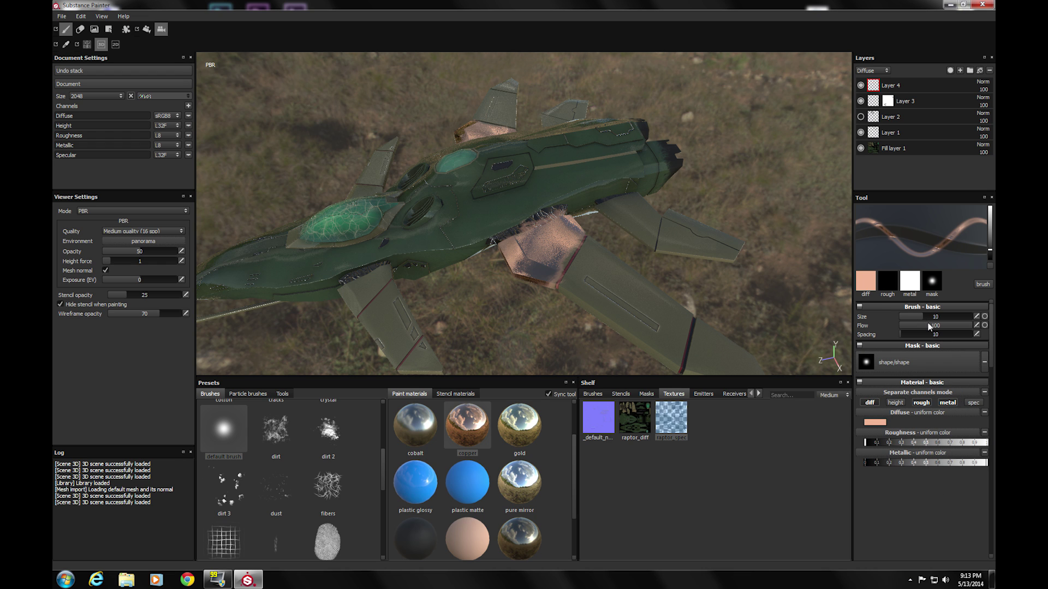
{"action": "left_click_drag", "start_coordinate": [989, 327], "coordinate": [989, 319]}
Step: Examine the copper-painted wings and the fuselage from several angles
{"action": "left_click_drag", "start_coordinate": [432, 288], "coordinate": [557, 290], "text": "alt"}
{"action": "scroll", "coordinate": [556, 290], "scroll_direction": "up", "scroll_amount": 2}
{"action": "scroll", "coordinate": [556, 290], "scroll_direction": "down", "scroll_amount": 6}
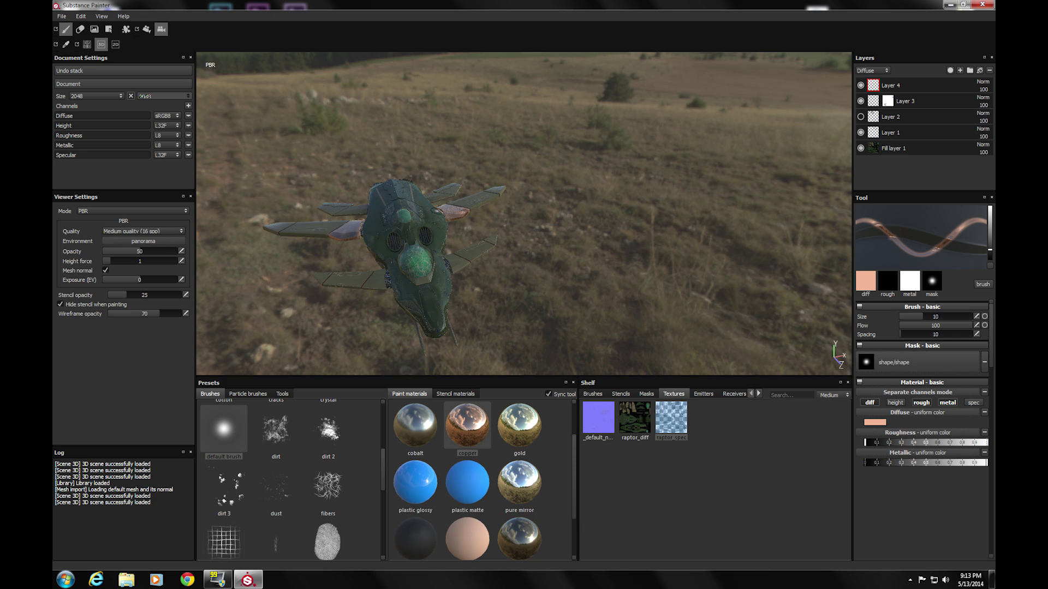
{"action": "middle_click_drag", "start_coordinate": [382, 240], "coordinate": [480, 256], "text": "alt"}
{"action": "scroll", "coordinate": [480, 257], "scroll_direction": "up", "scroll_amount": 2}
{"action": "left_click_drag", "start_coordinate": [470, 235], "coordinate": [510, 276], "text": "alt"}
{"action": "scroll", "coordinate": [509, 276], "scroll_direction": "up", "scroll_amount": 4}
{"action": "middle_click_drag", "start_coordinate": [538, 267], "coordinate": [414, 279], "text": "alt"}
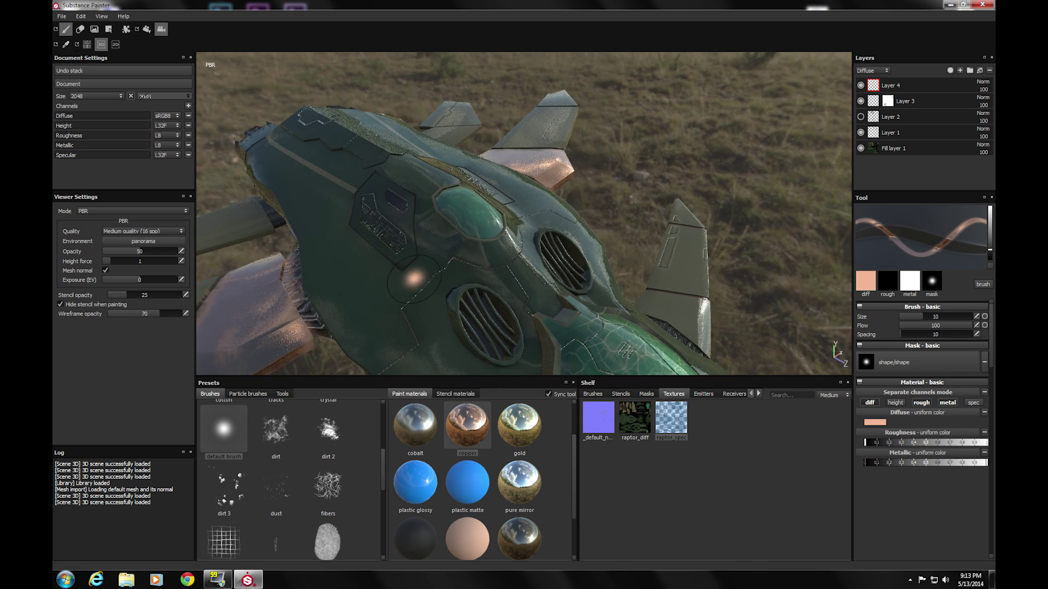
Step: Choose the dirt 2 brush and the black dirt paint material
{"action": "scroll", "coordinate": [414, 279], "scroll_direction": "down", "scroll_amount": 2}
{"action": "left_click", "coordinate": [329, 430]}
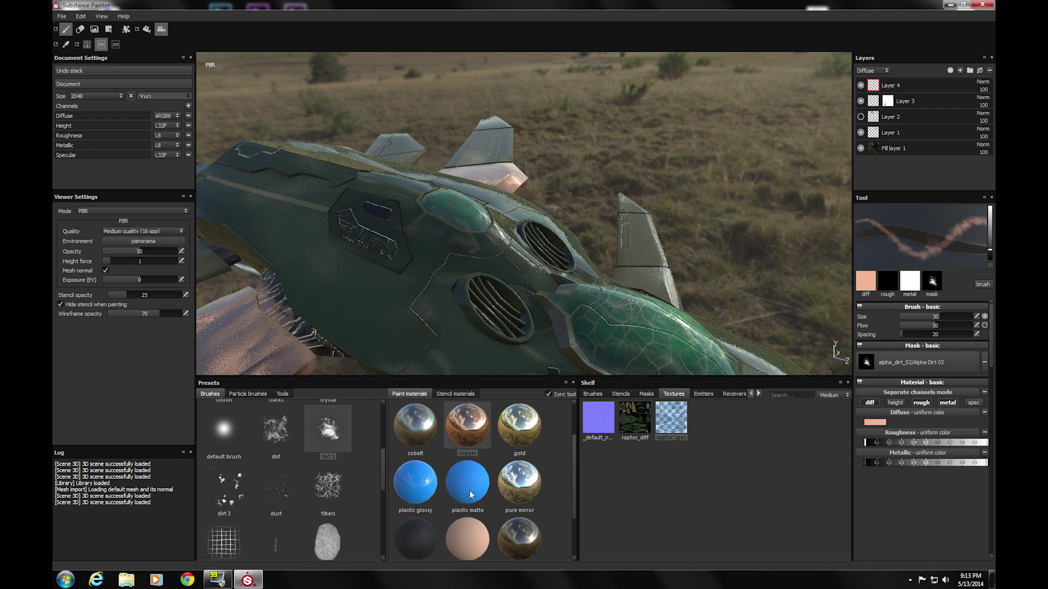
{"action": "scroll", "coordinate": [569, 487], "scroll_direction": "up", "scroll_amount": 1}
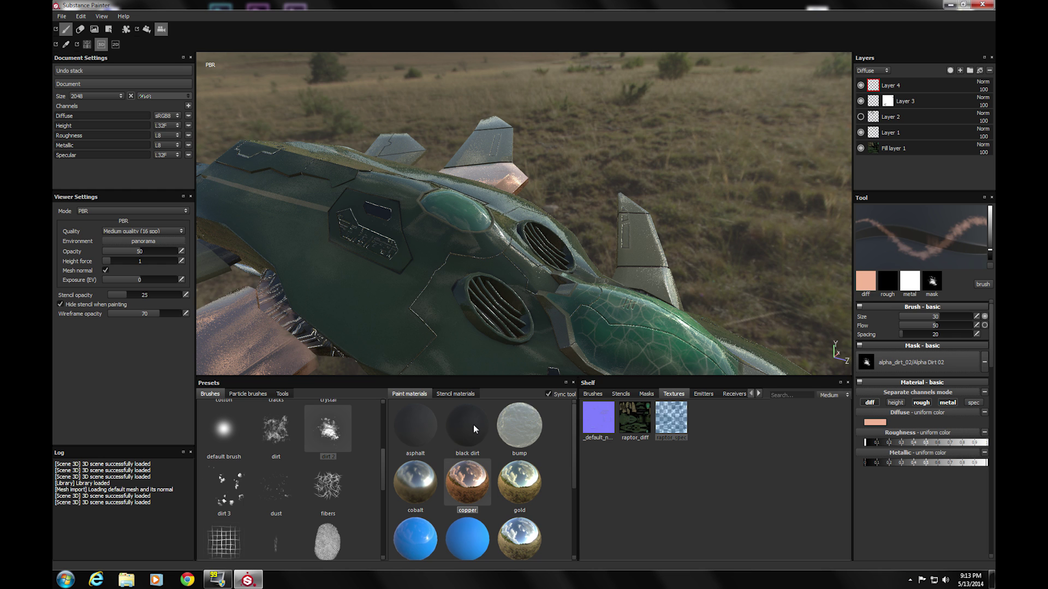
{"action": "left_click", "coordinate": [467, 426]}
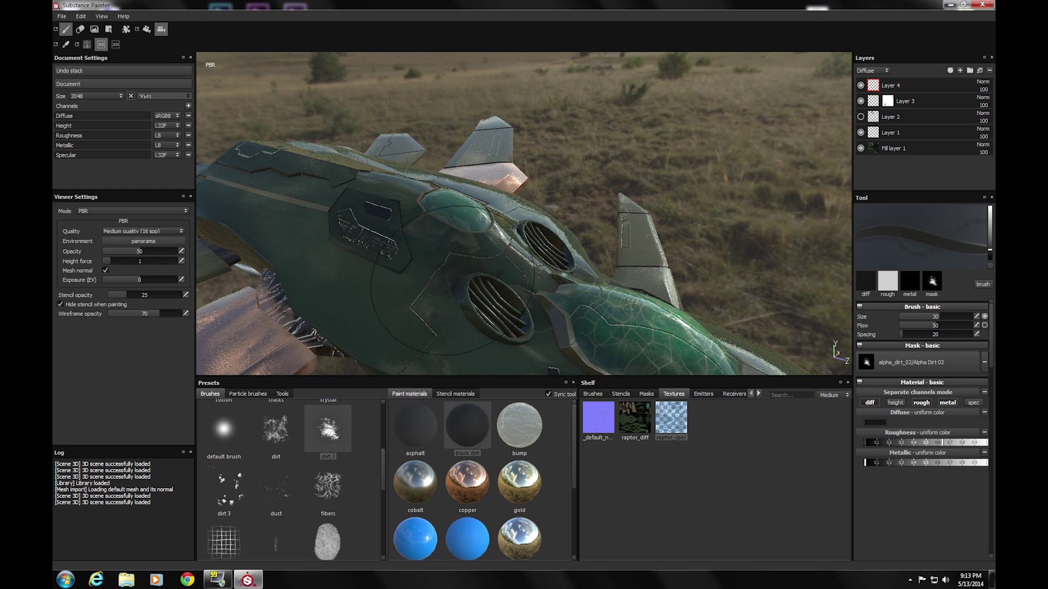
Step: Brush black dirt over the fuselage around the air intakes and check it from several sides
{"action": "mouse_move", "coordinate": [560, 309]}
{"action": "left_mouse_down", "text": "alt"}
{"action": "mouse_move", "coordinate": [475, 322]}
{"action": "mouse_move", "coordinate": [420, 255]}
{"action": "mouse_move", "coordinate": [545, 265]}
{"action": "left_mouse_up", "text": "alt"}
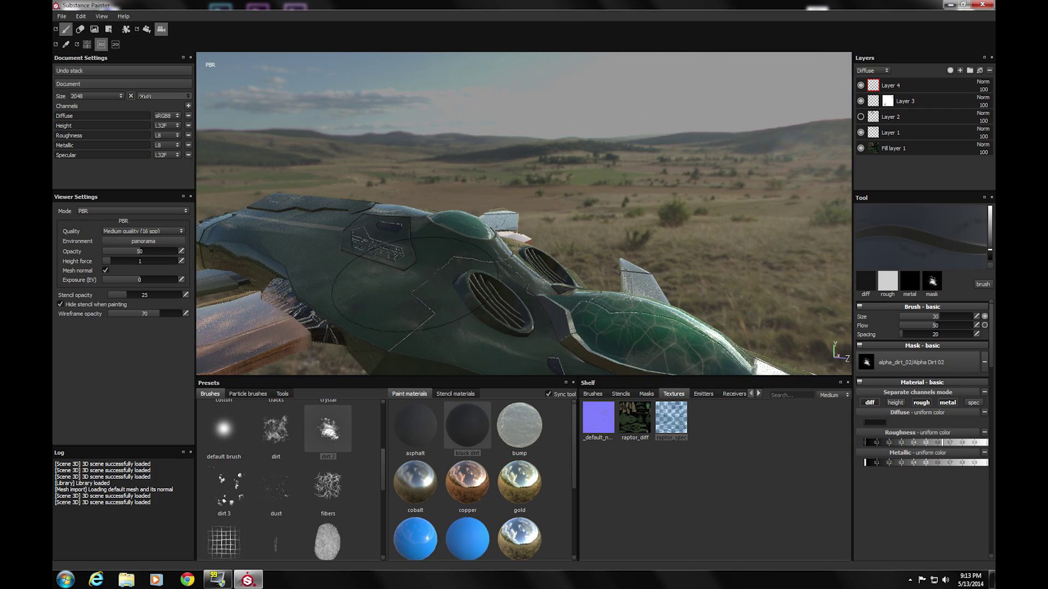
{"action": "left_click_drag", "start_coordinate": [384, 318], "coordinate": [470, 313], "text": "alt"}
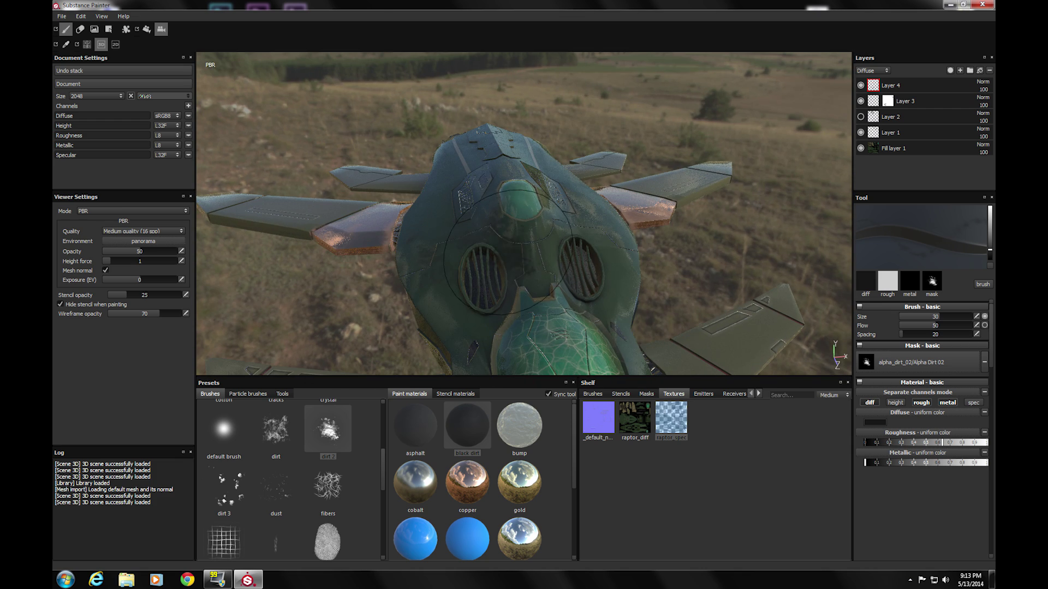
{"action": "left_click_drag", "start_coordinate": [532, 223], "coordinate": [602, 208], "text": "alt"}
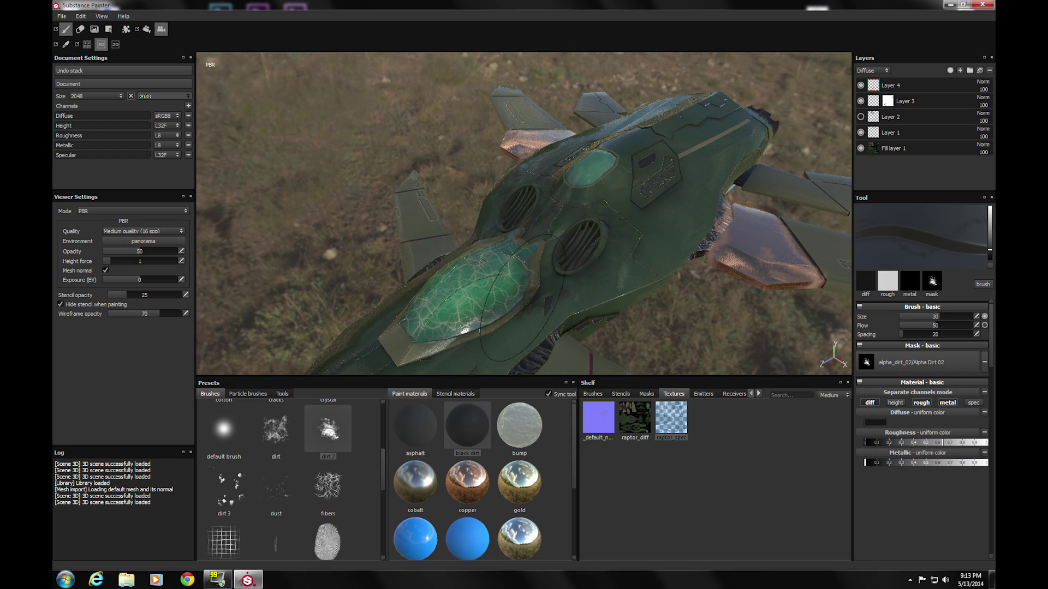
{"action": "left_click_drag", "start_coordinate": [545, 306], "coordinate": [559, 230], "text": "alt"}
{"action": "scroll", "coordinate": [572, 312], "scroll_direction": "up", "scroll_amount": 3}
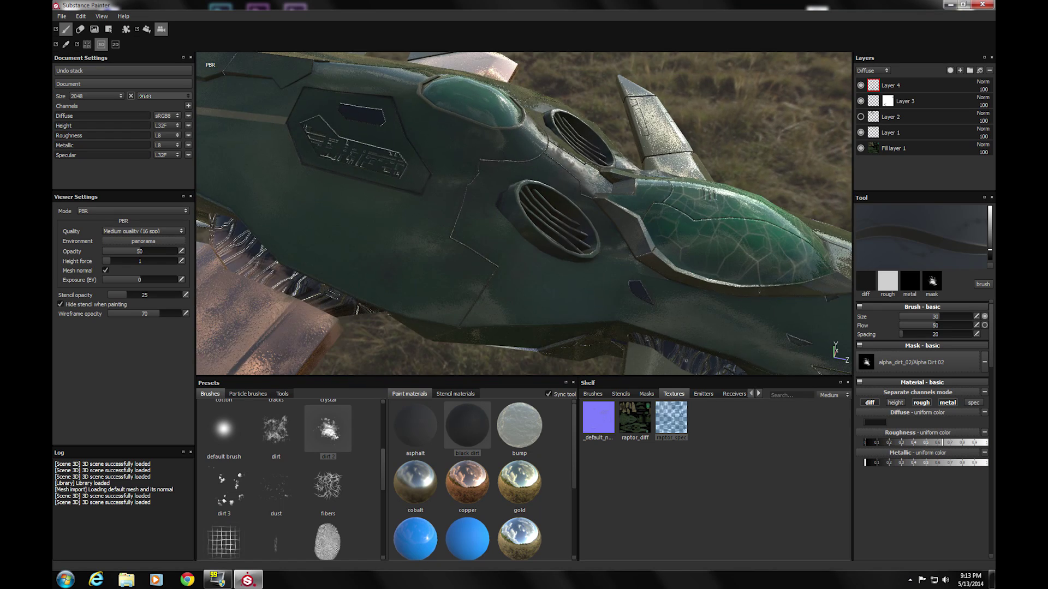
{"action": "scroll", "coordinate": [559, 230], "scroll_direction": "up", "scroll_amount": 1}
{"action": "scroll", "coordinate": [558, 229], "scroll_direction": "down", "scroll_amount": 8}
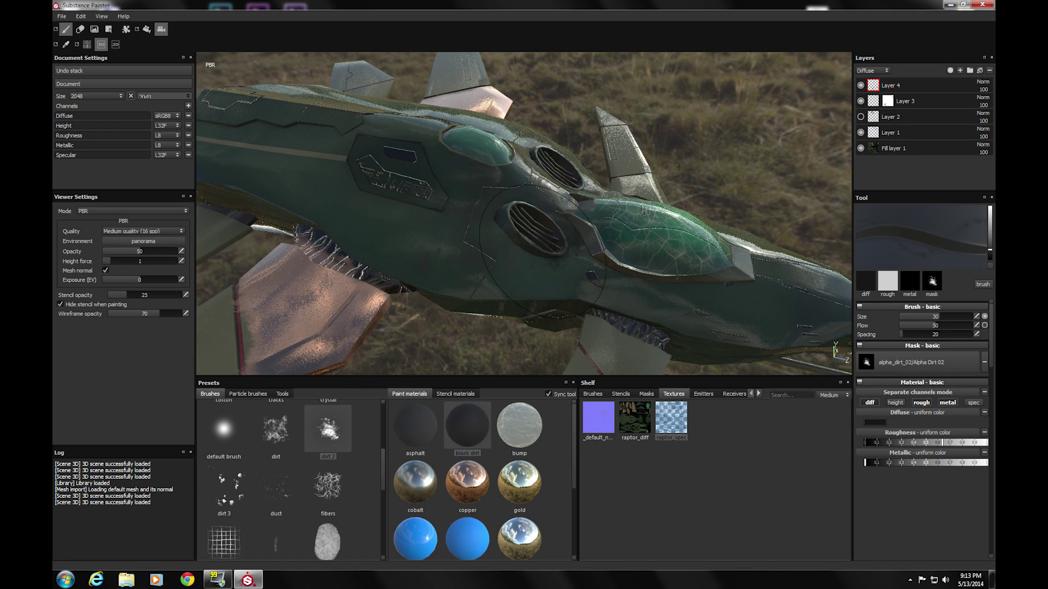
{"action": "scroll", "coordinate": [544, 257], "scroll_direction": "down", "scroll_amount": 3}
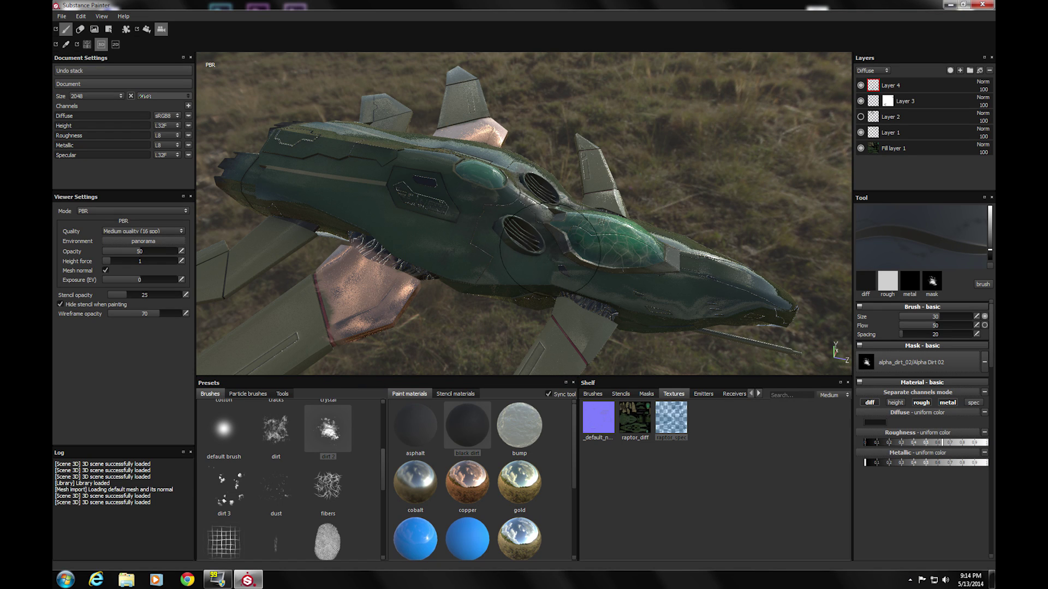
{"action": "left_click_drag", "start_coordinate": [655, 224], "coordinate": [227, 180], "text": "alt"}
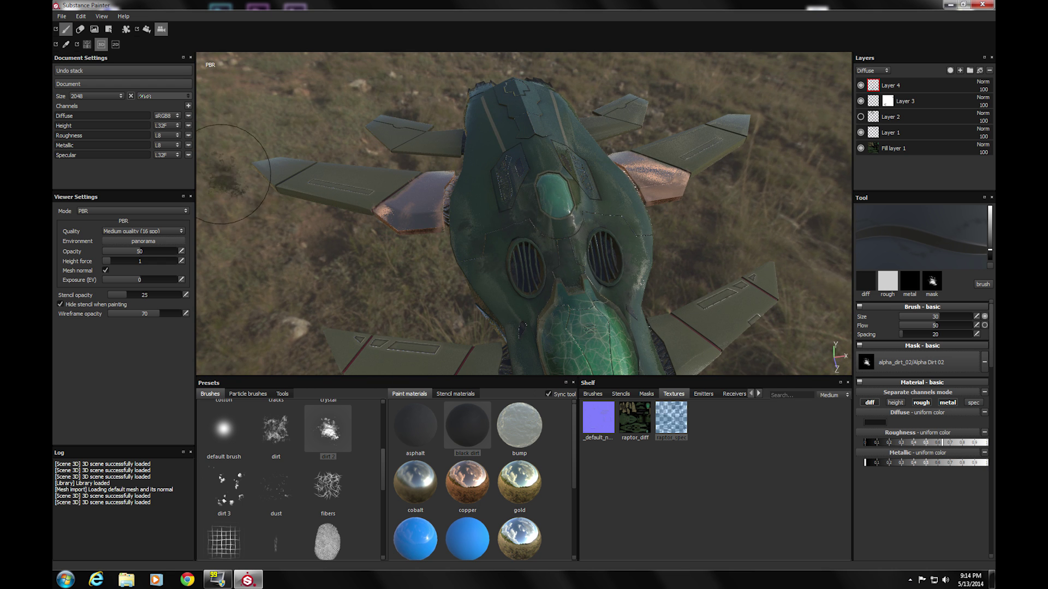
Step: Export all channels plus the generated normal map at 2048x2048 as PNG files named raptor into the Raptor project's export folder
{"action": "left_click", "coordinate": [65, 16]}
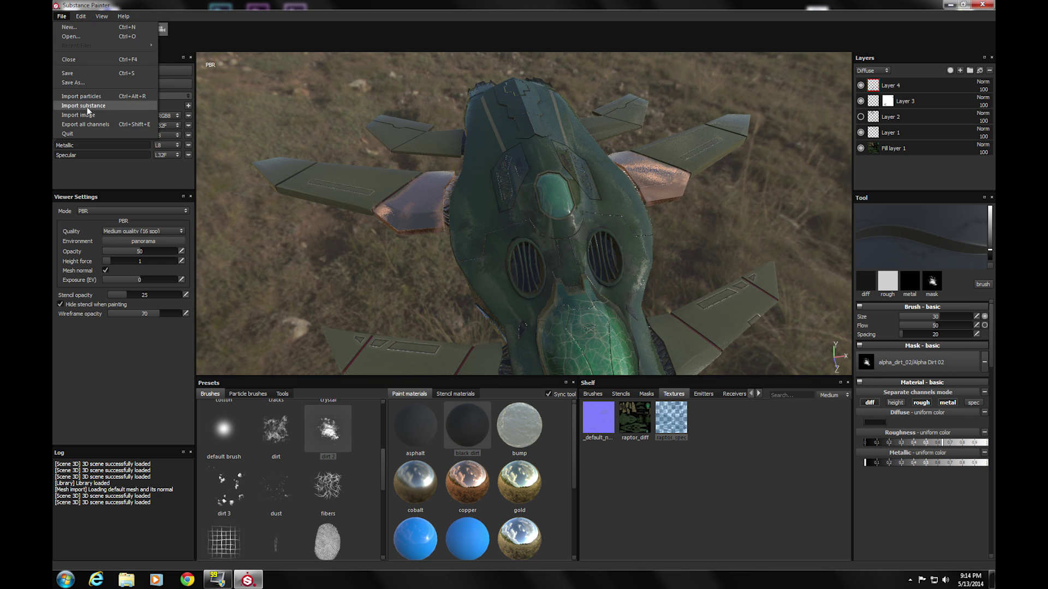
{"action": "left_click", "coordinate": [90, 124]}
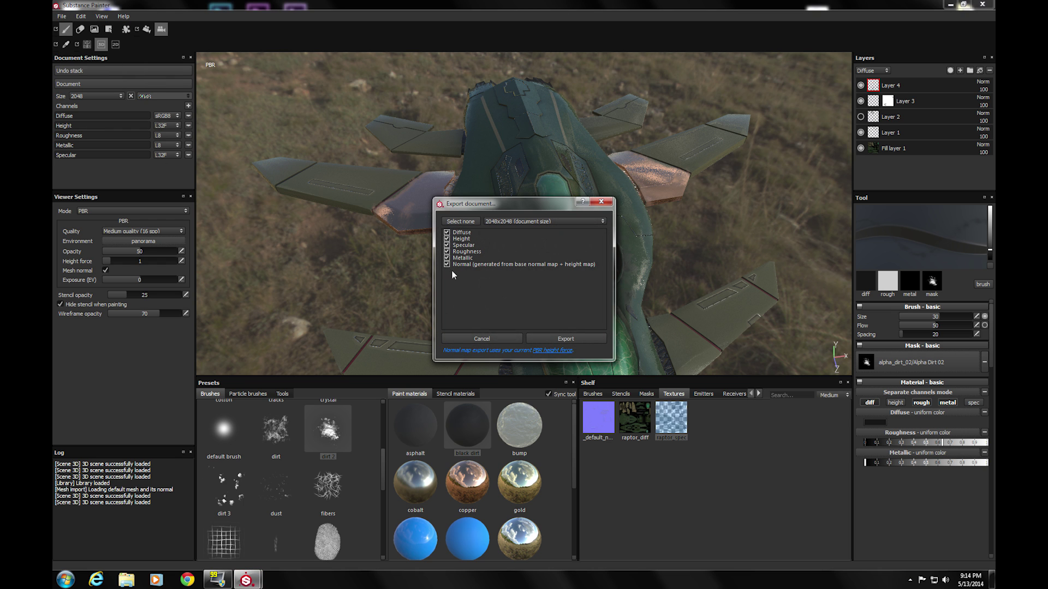
{"action": "left_click", "coordinate": [549, 338]}
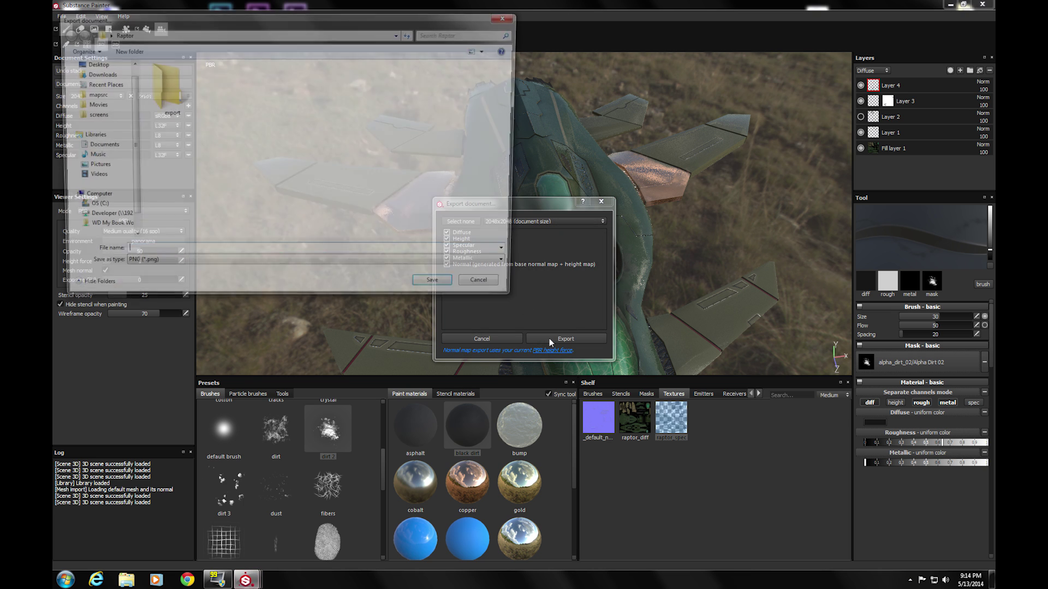
{"action": "double_click", "coordinate": [162, 105]}
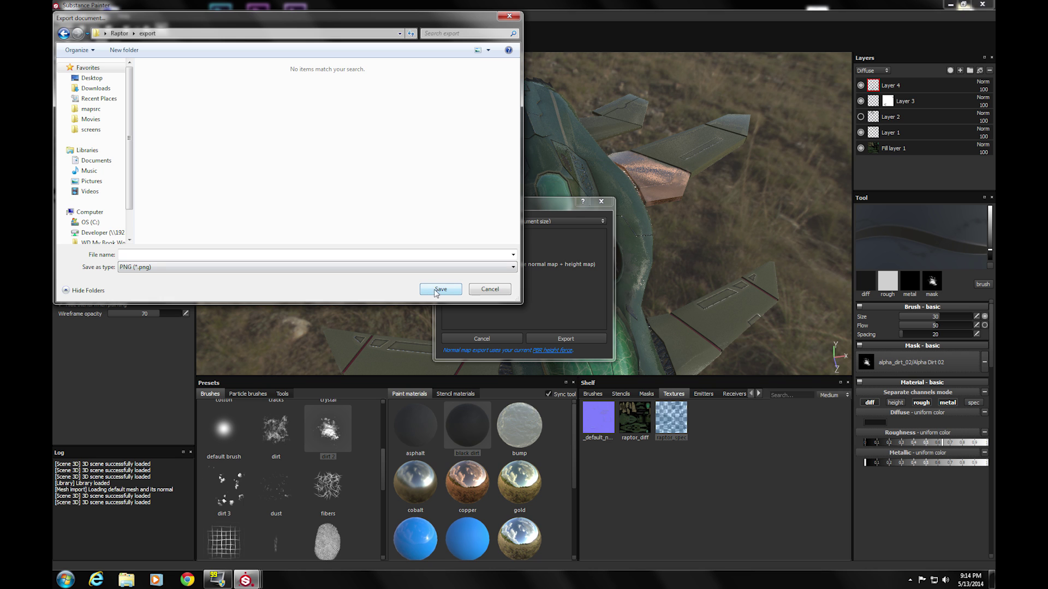
{"action": "left_click", "coordinate": [121, 254]}
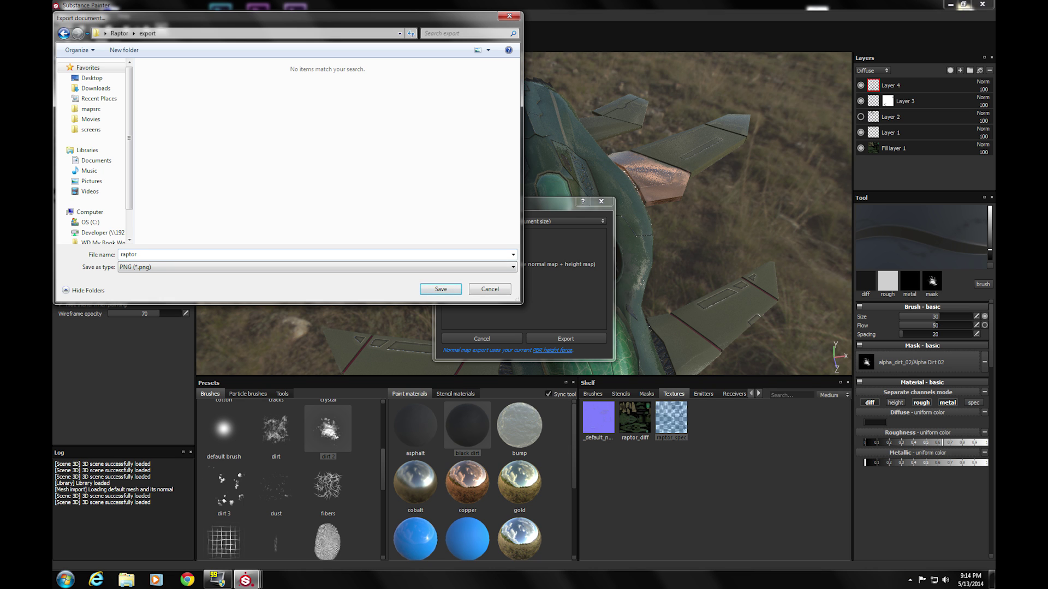
{"action": "left_click", "coordinate": [442, 290]}
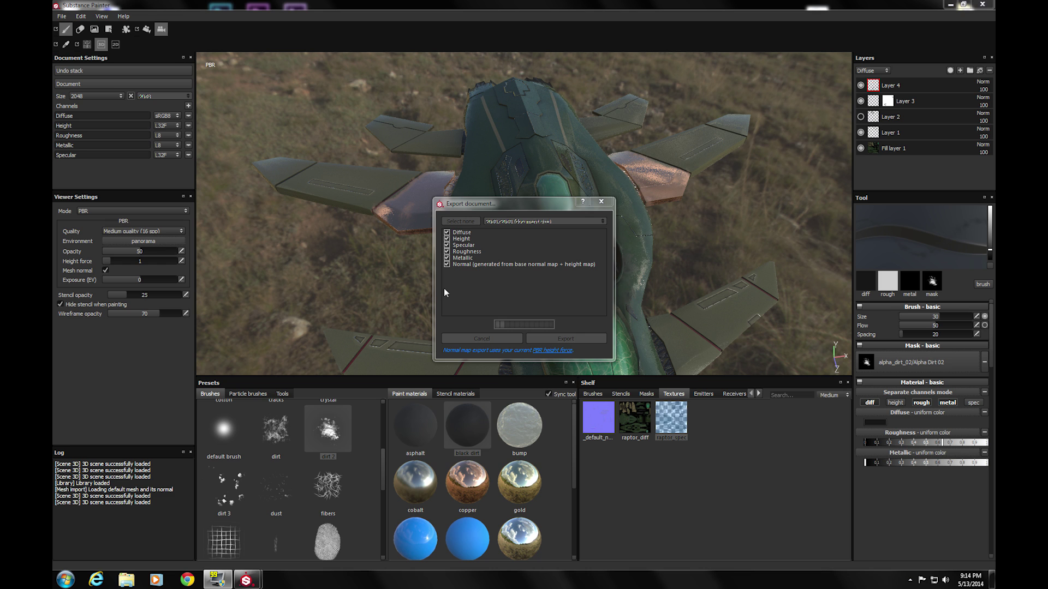
Step: Close the export dialog and quit Substance Painter, discarding the project's unsaved changes
{"action": "left_click", "coordinate": [515, 294]}
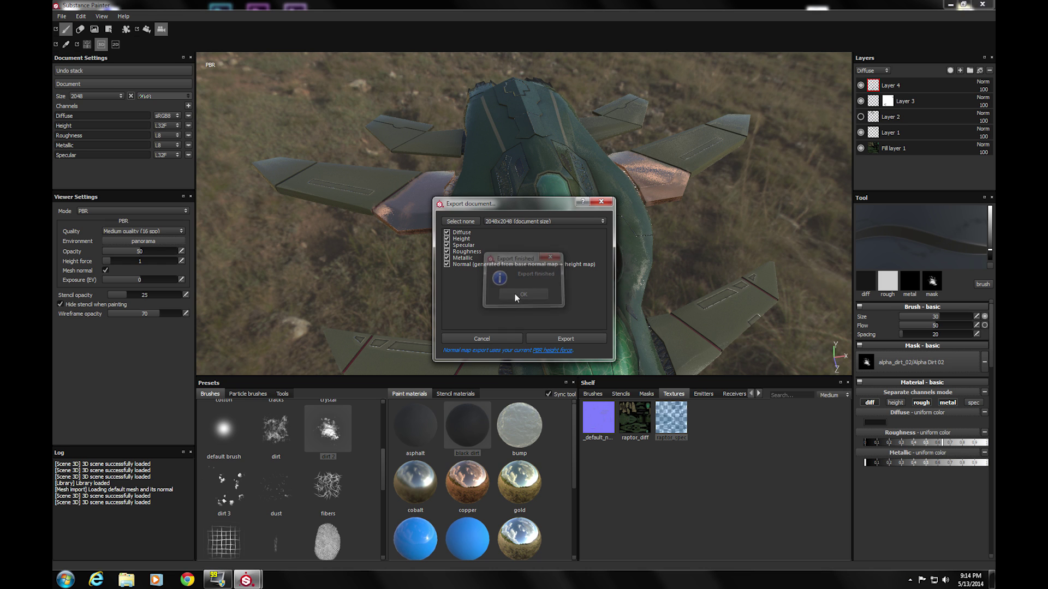
{"action": "left_click", "coordinate": [601, 201]}
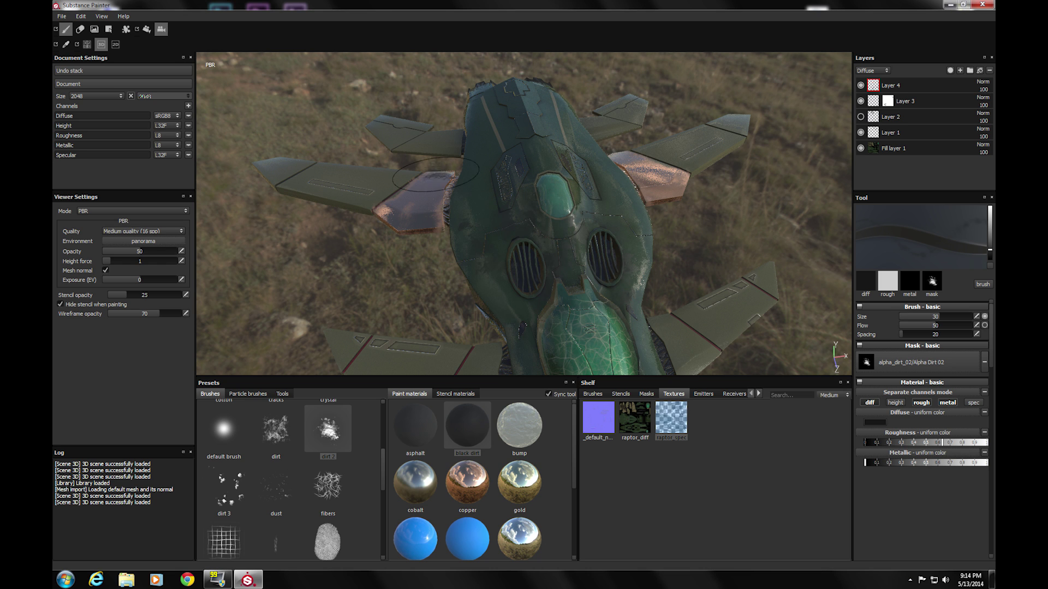
{"action": "left_click", "coordinate": [62, 17]}
{"action": "left_click", "coordinate": [112, 134]}
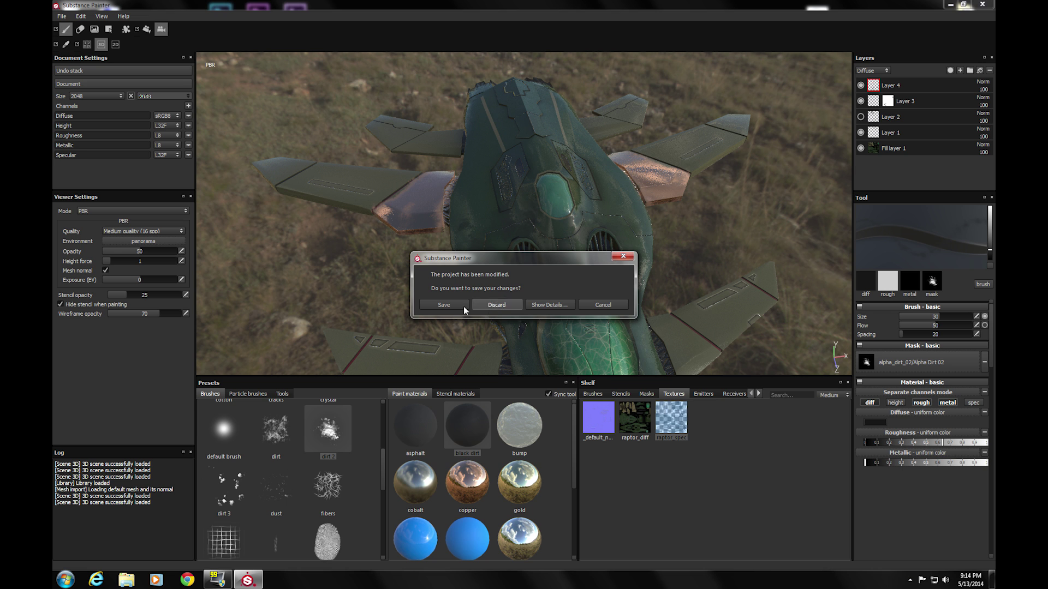
{"action": "left_click", "coordinate": [496, 305]}
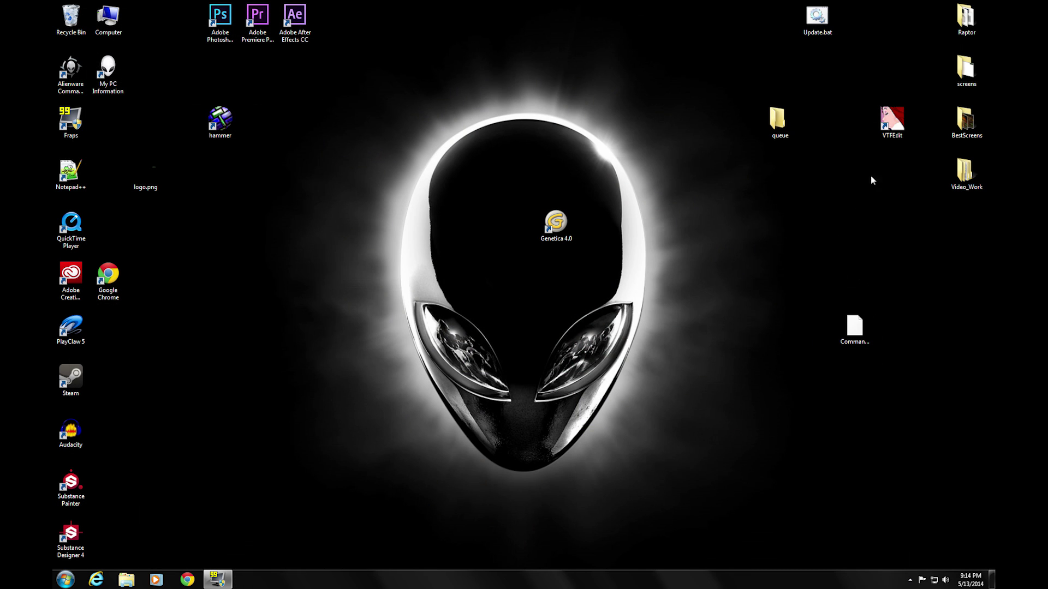
Step: Switch to the desktop's Raptor folder, go into its export subfolder and open the exported raptor_diffuse.png
{"action": "double_click", "coordinate": [965, 19]}
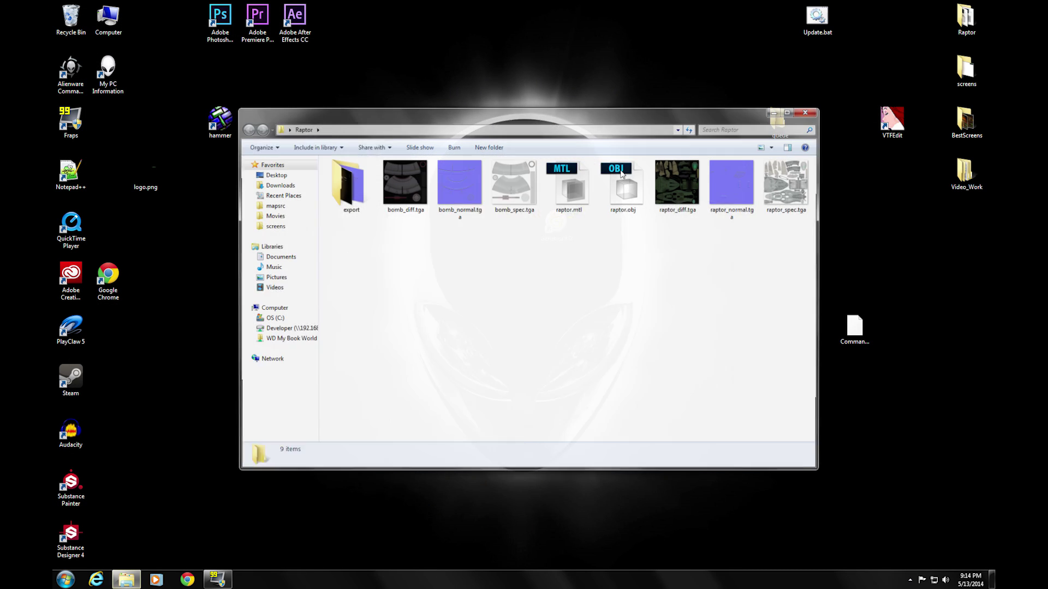
{"action": "double_click", "coordinate": [346, 185]}
{"action": "double_click", "coordinate": [347, 183]}
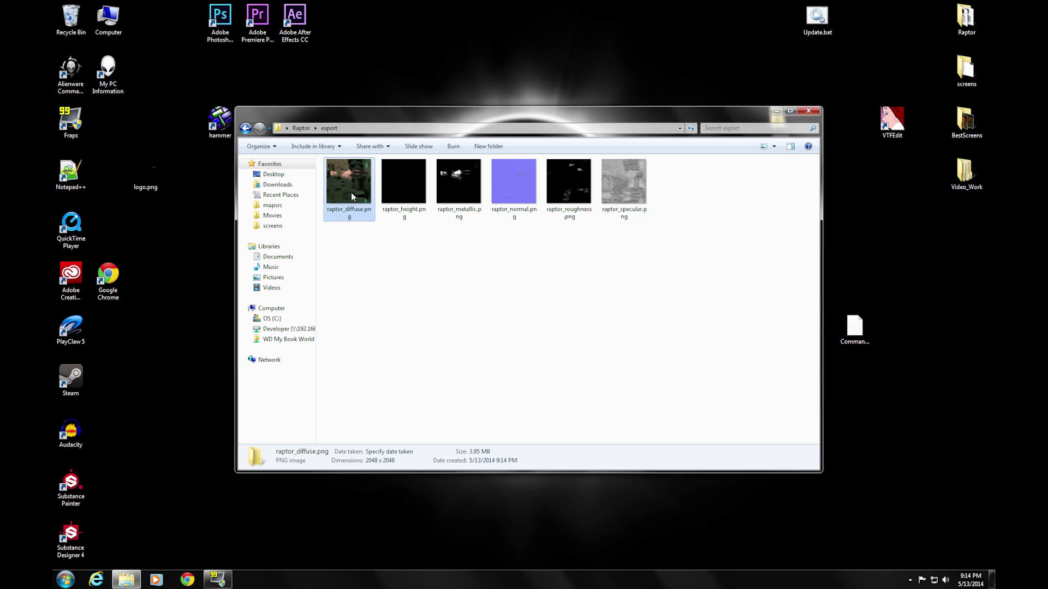